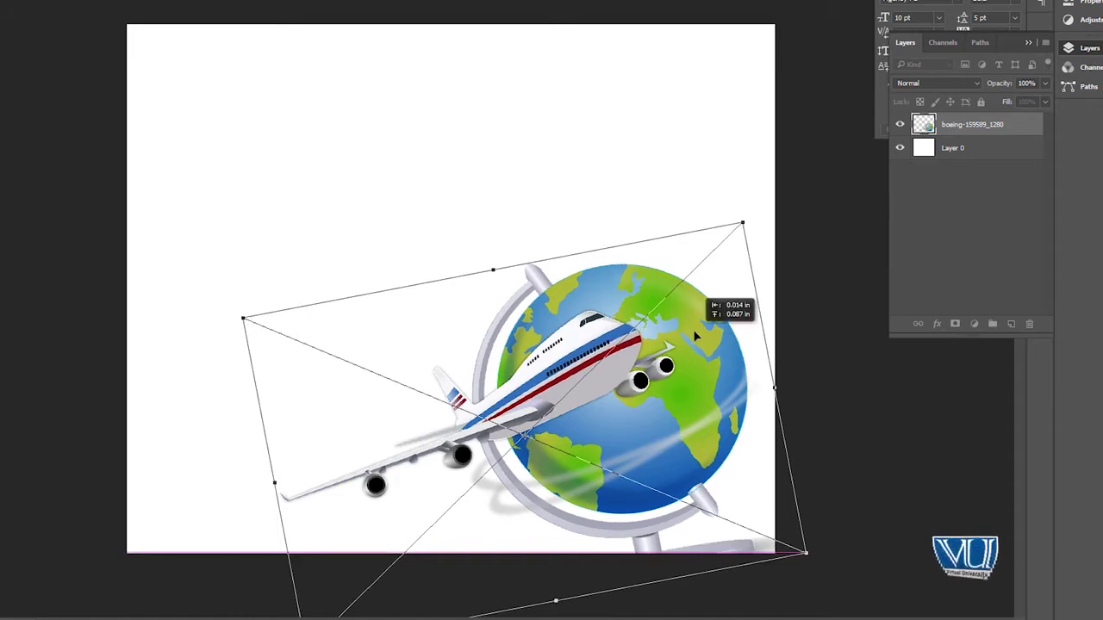
- Apply the transform of the plane-and-globe image and rasterize its layer
key("Return")
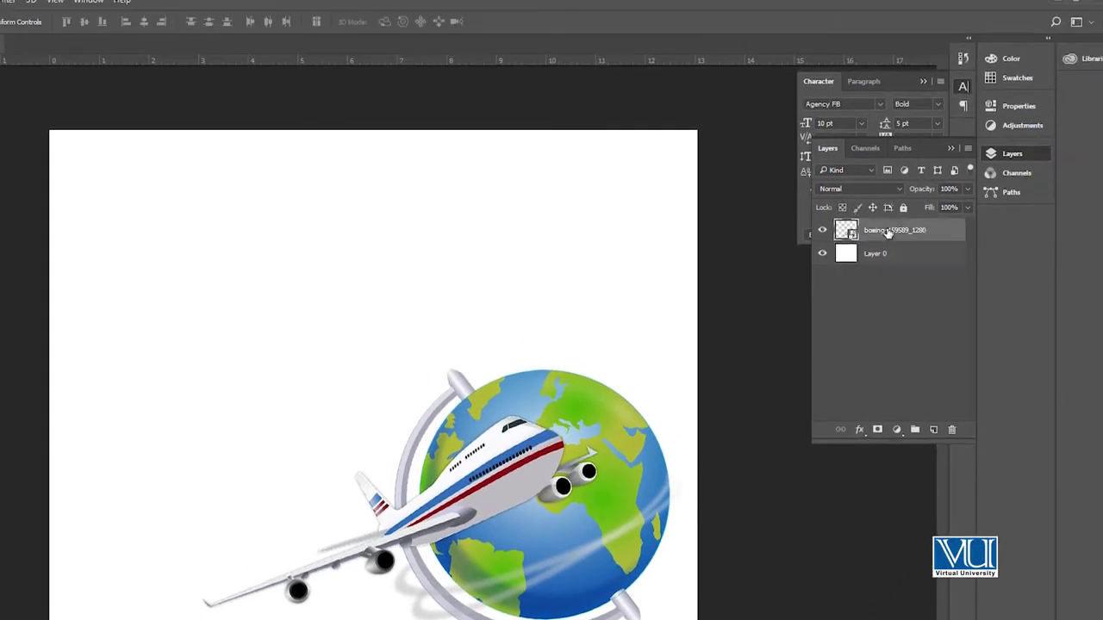
right_click(929, 130)
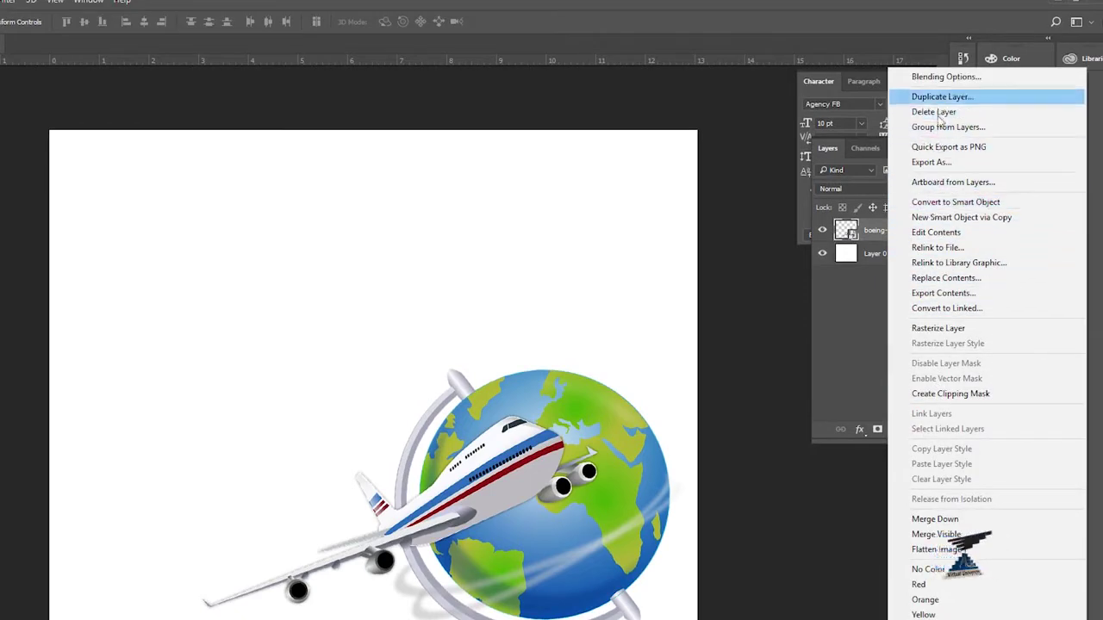
left_click(939, 328)
- Select Layer 0 and set the background color to the olive green #9aaa33 sampled from the globe
left_click(880, 258)
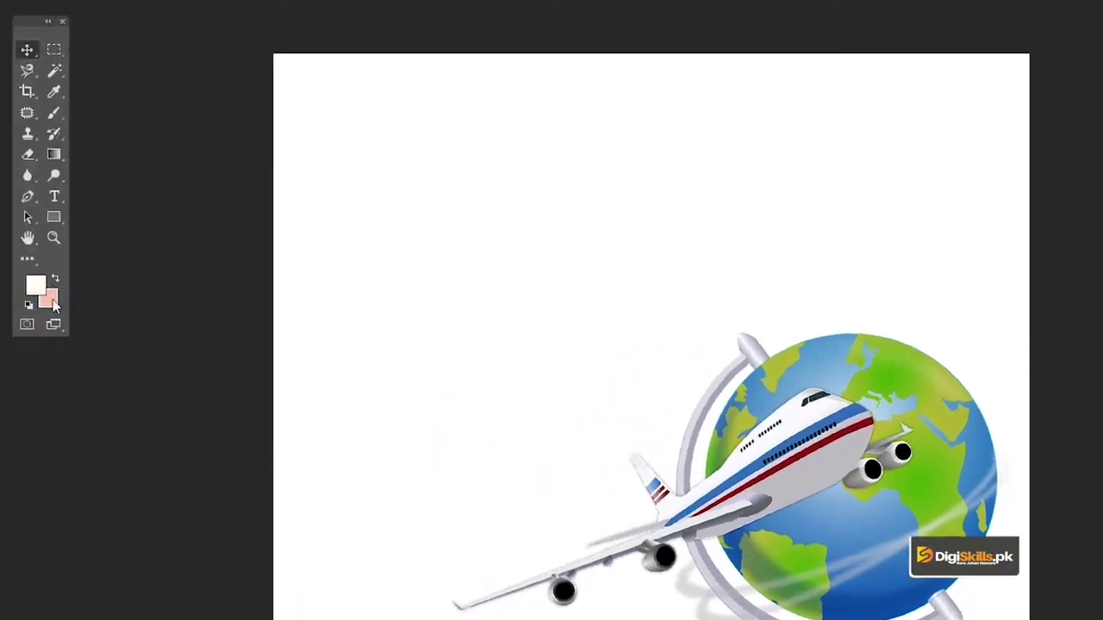
left_click(50, 300)
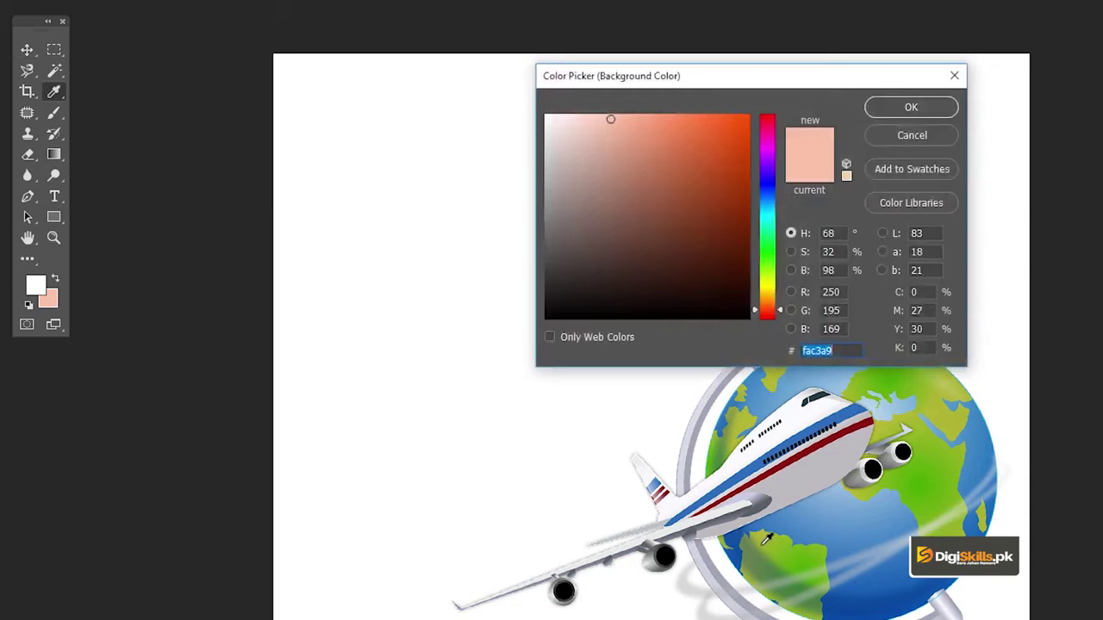
left_click(762, 543)
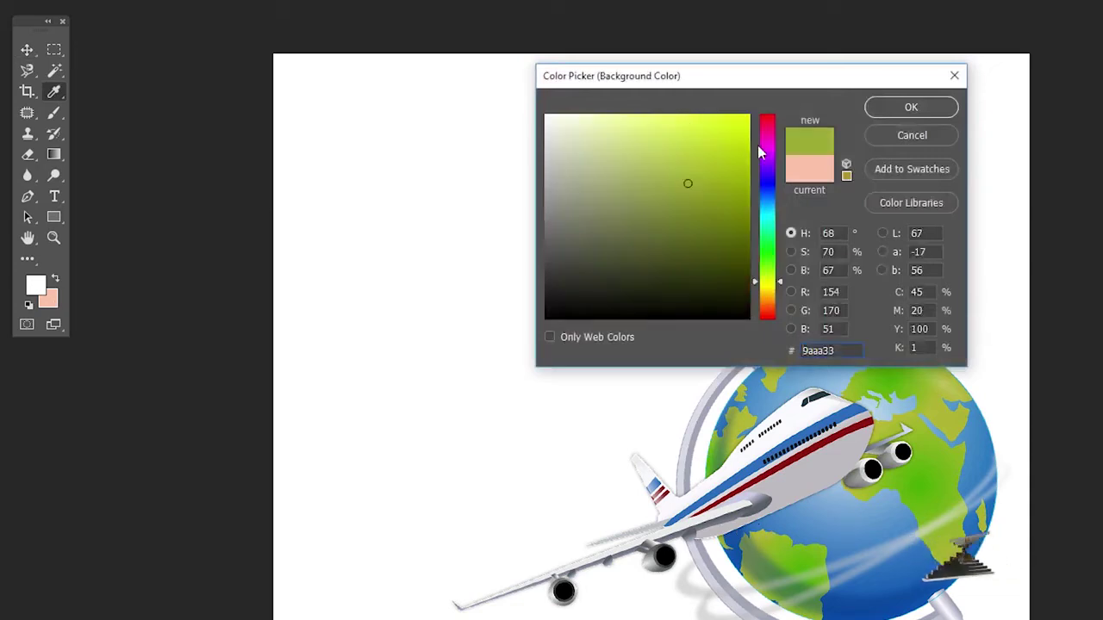
left_click(911, 106)
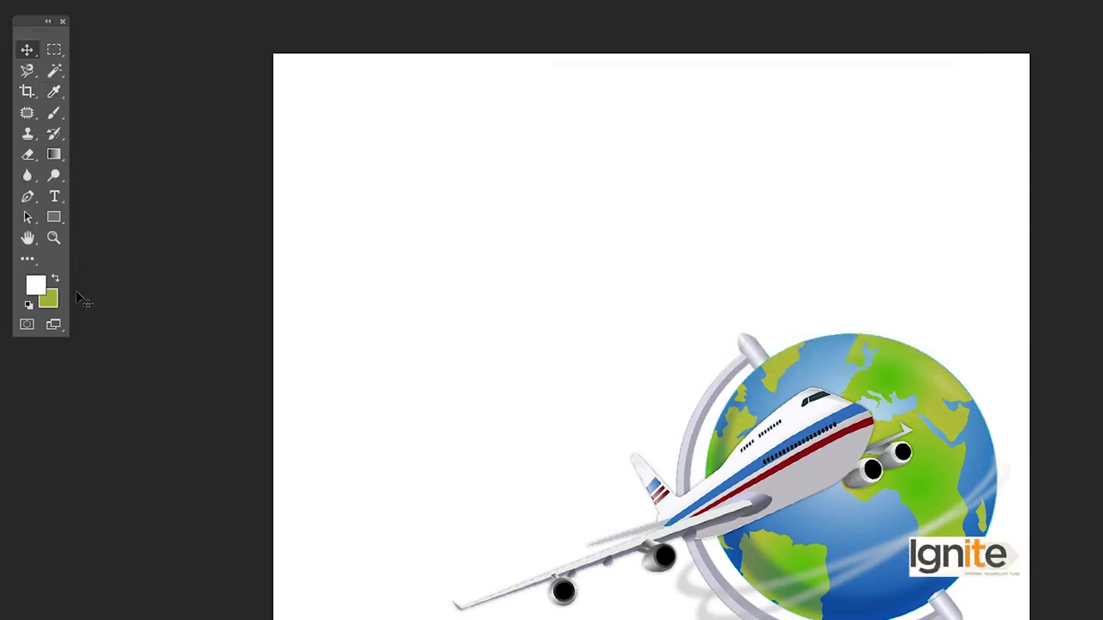
- Fill Layer 0 with a white-to-green radial gradient running horizontally from the canvas center to beyond its edge, redoing the first shorter attempt
left_click(53, 154)
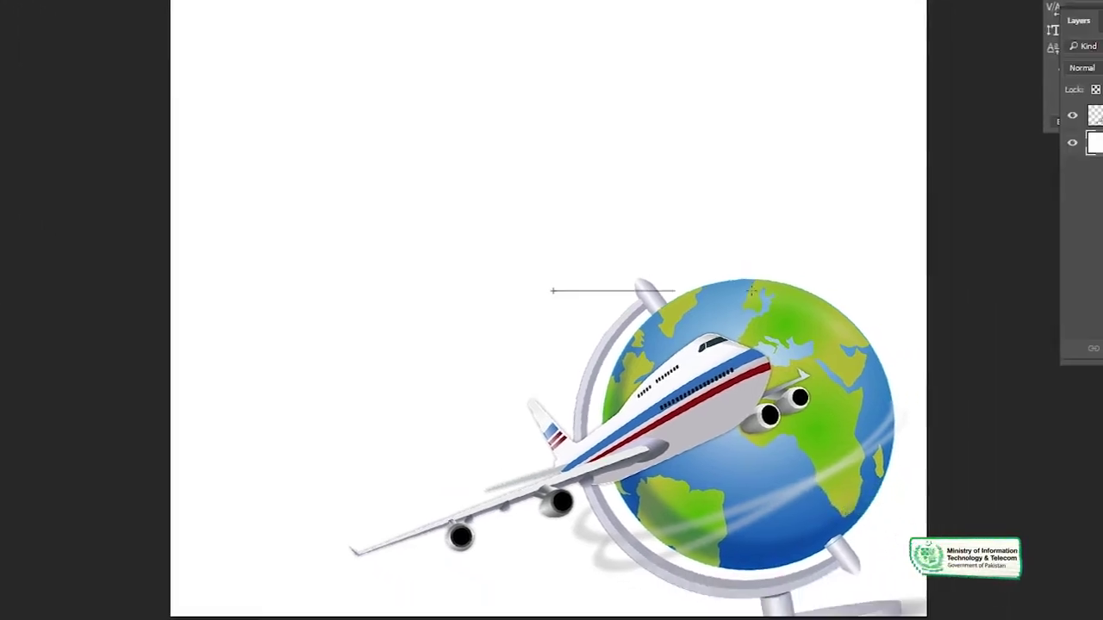
left_click_drag(948, 291, 947, 290)
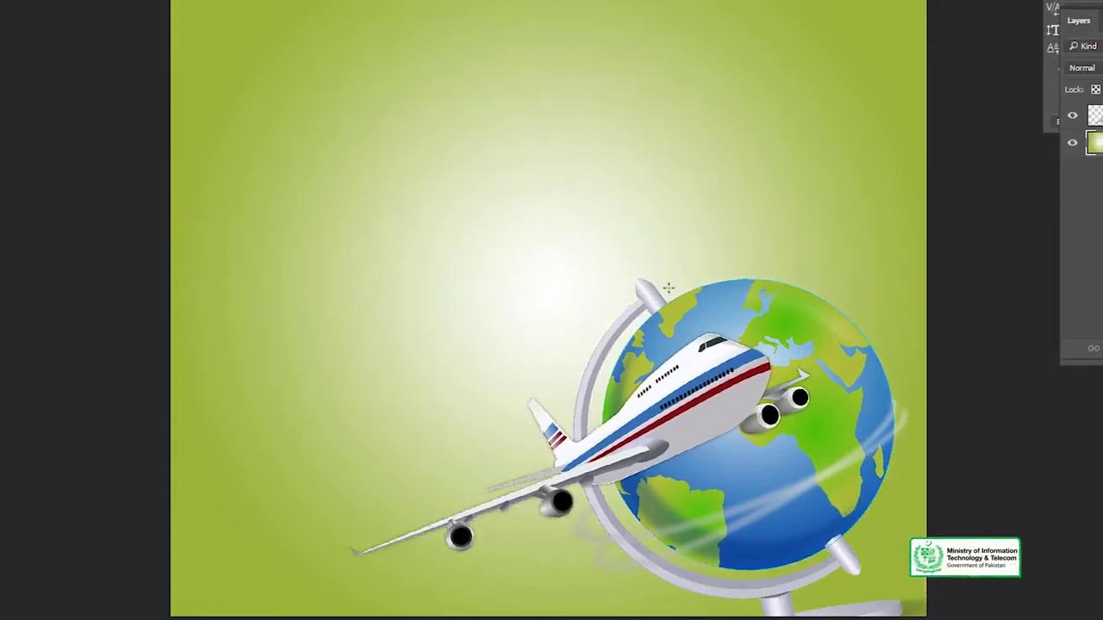
key("ctrl+z")
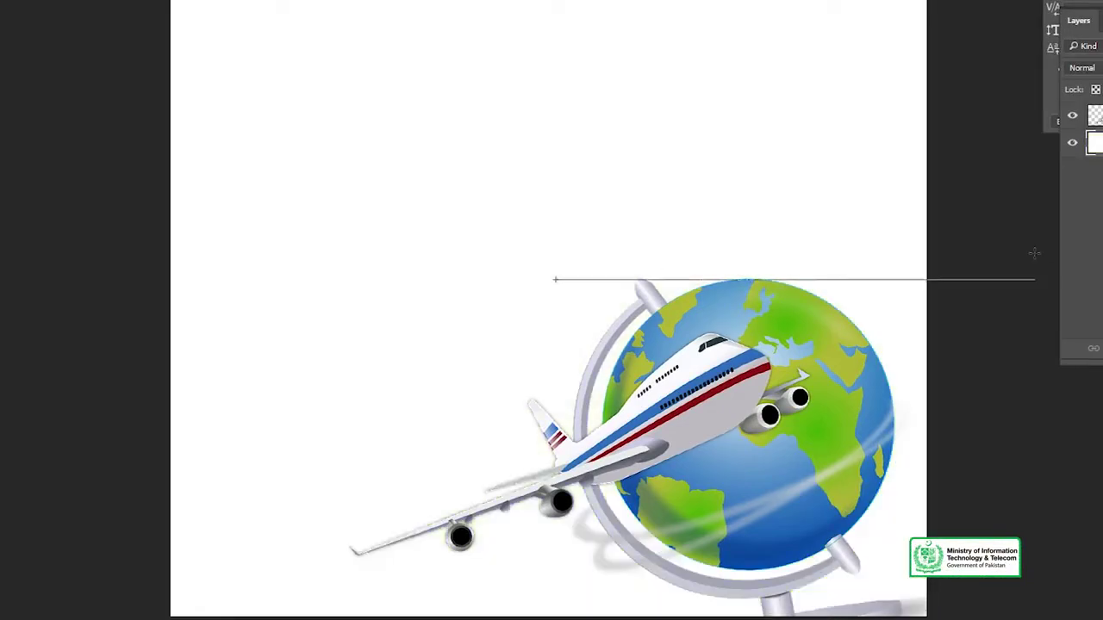
left_click_drag(1035, 279, 1035, 279)
key("ctrl+minus")
key("ctrl+plus")
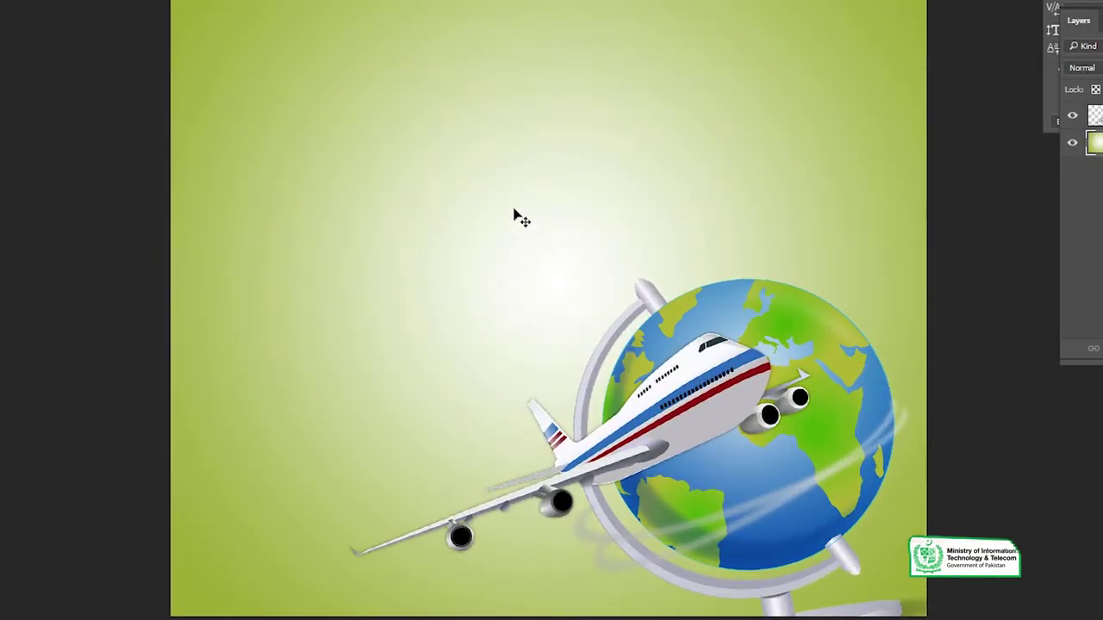
- Save the document as PTDC POST DESIGN in Photoshop format in the 193- Facebook and Instagram Post Design folder
key("ctrl+s")
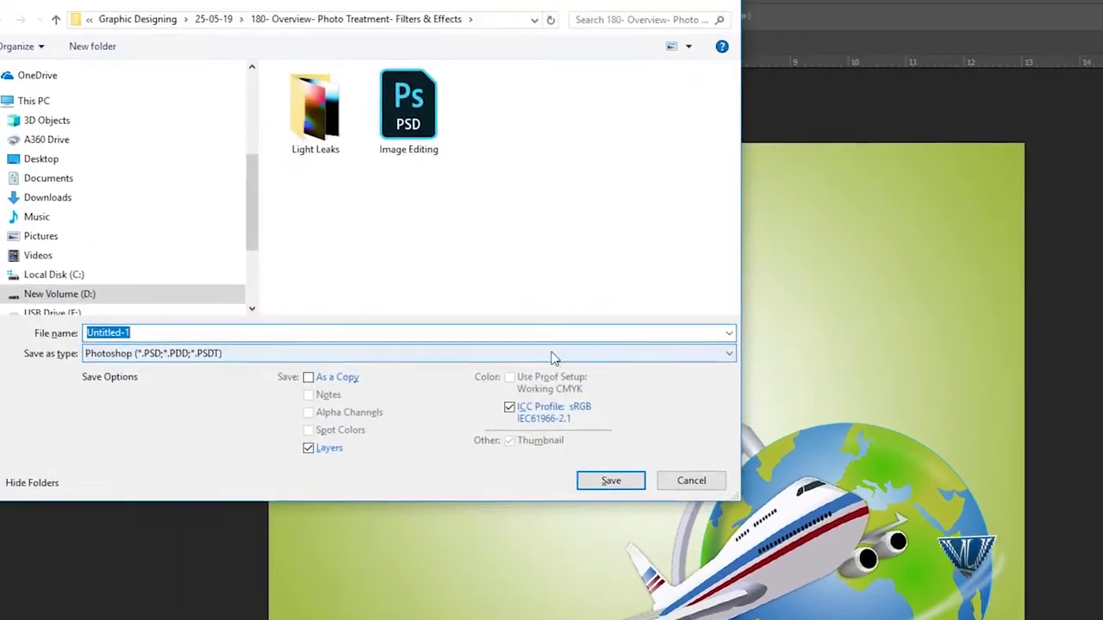
left_click(241, 40)
double_click(362, 172)
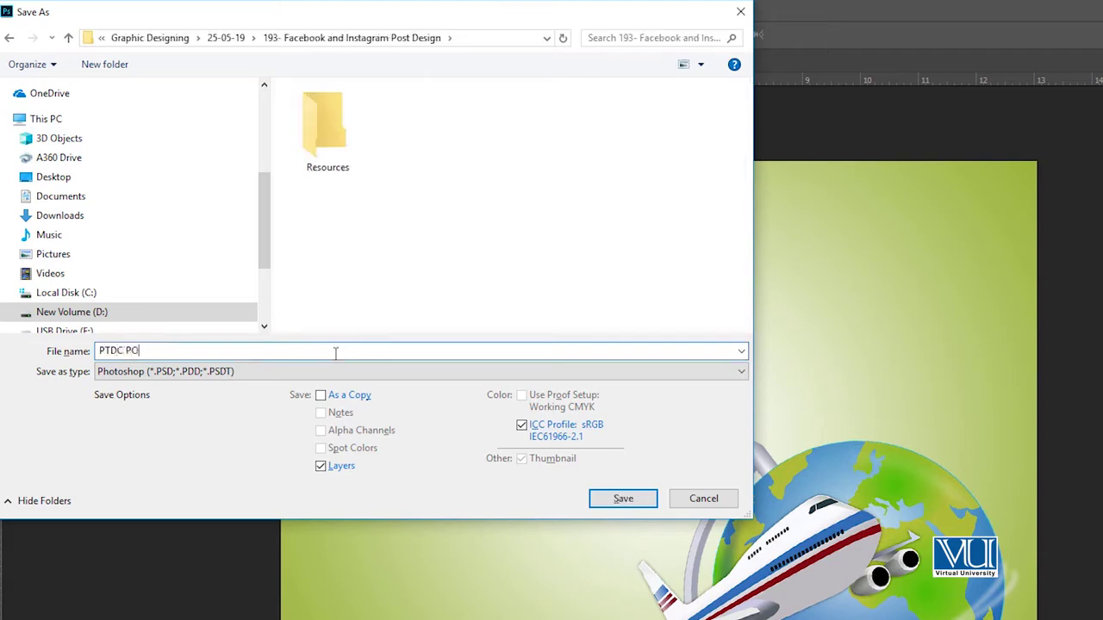
key("Return")
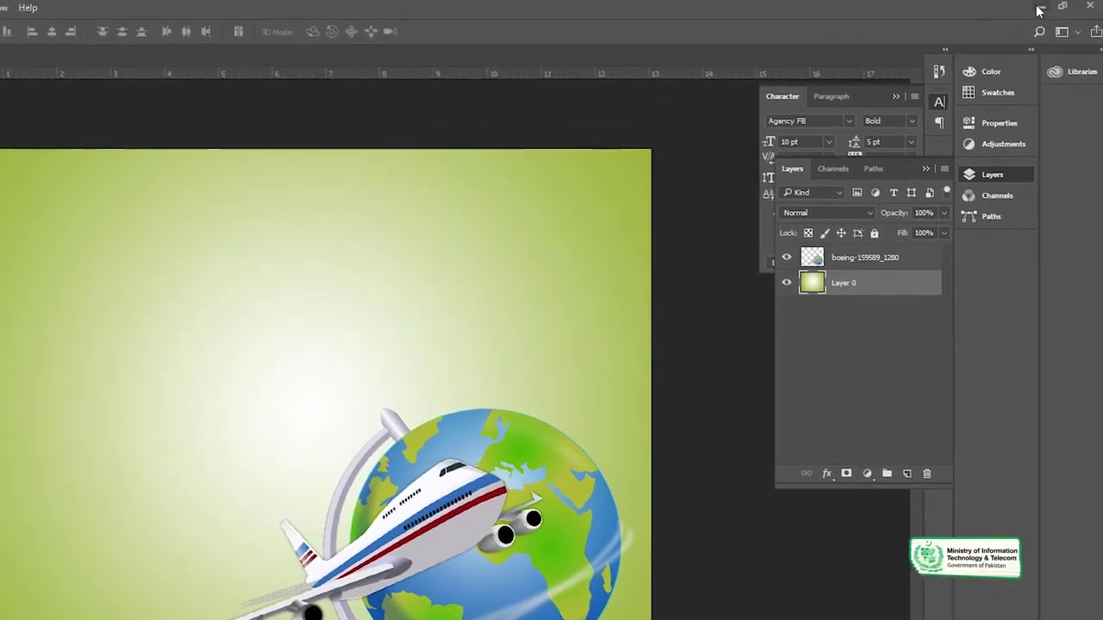
- Open the Logo file from the project folder in Illustrator, cancel the missing-link request, and copy the PTDC logo with its text
left_click(1041, 7)
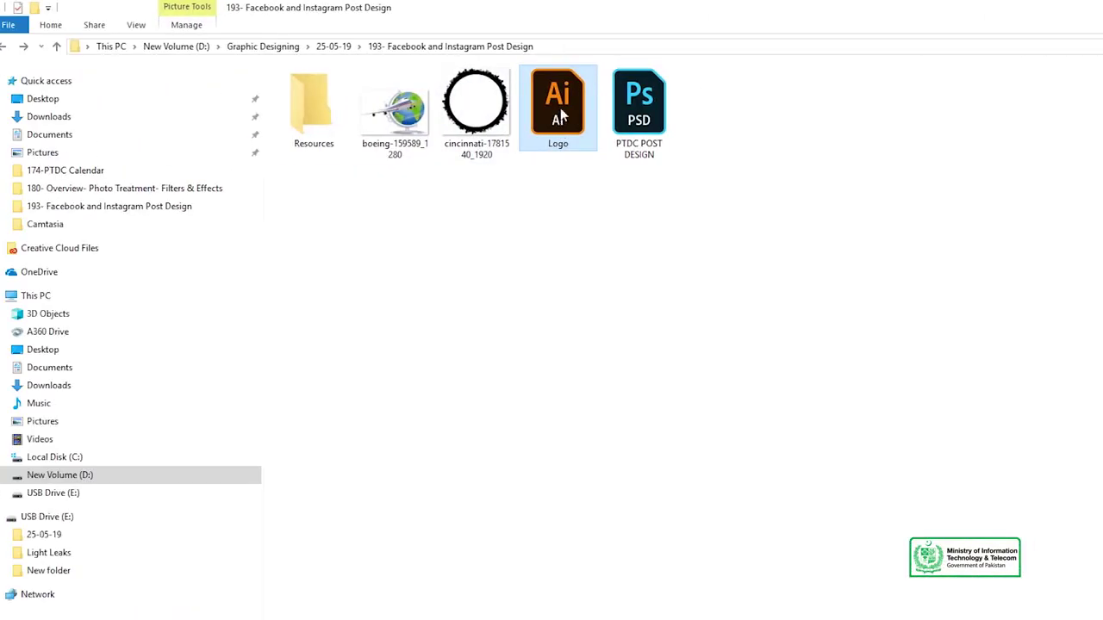
double_click(560, 107)
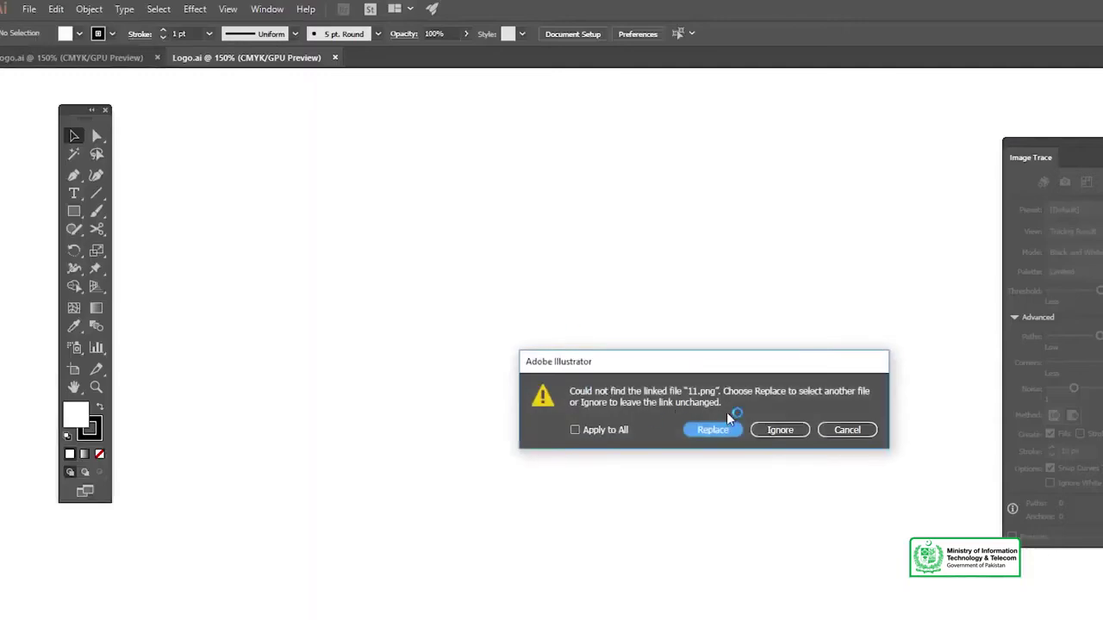
left_click(844, 429)
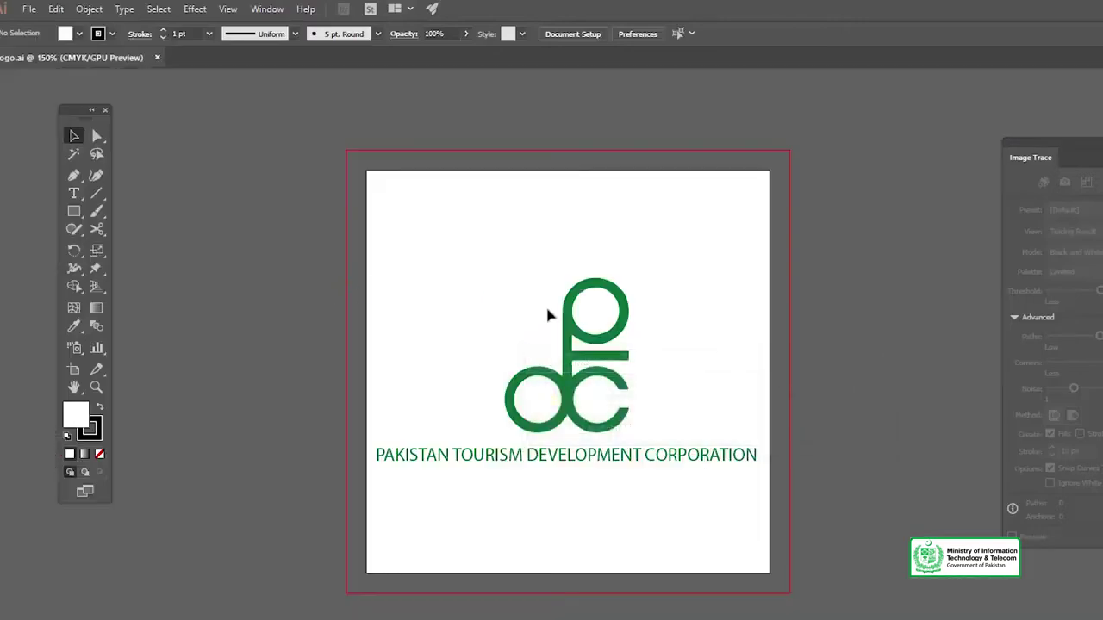
left_click(621, 377)
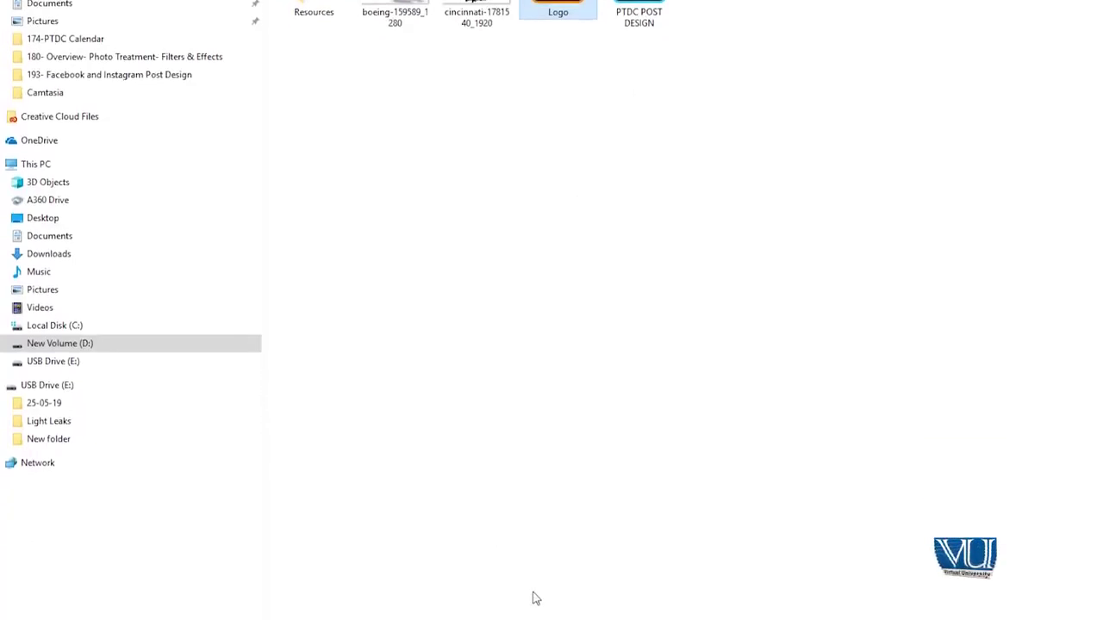
- Switch back to Photoshop and paste the copied logo into the post design as a Smart Object
left_click(522, 609)
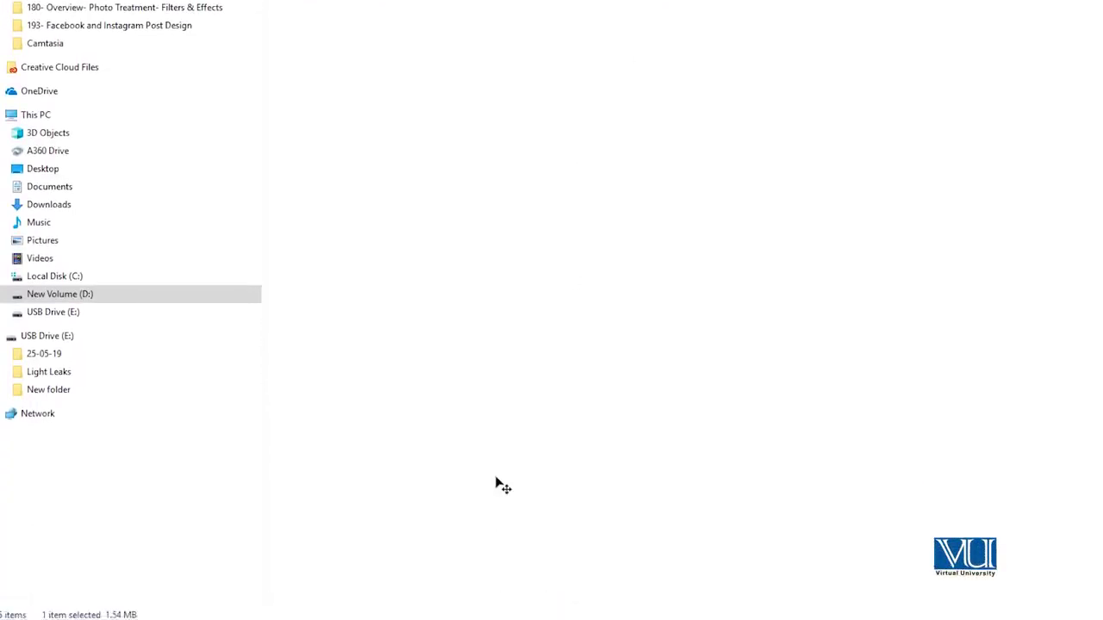
key("ctrl+v")
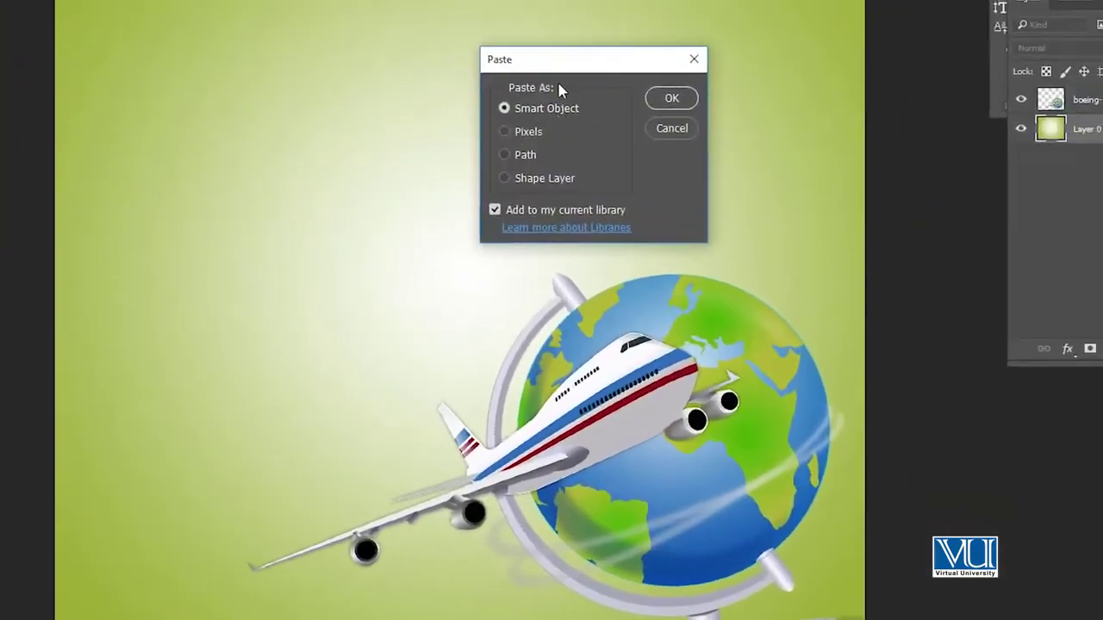
left_click_drag(559, 73, 440, 36)
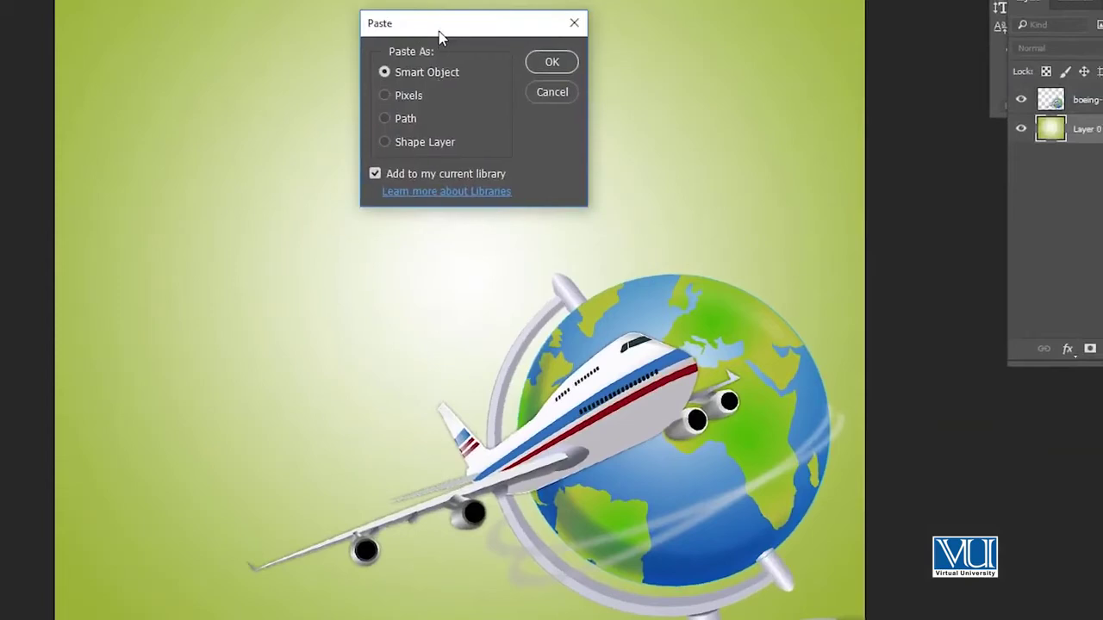
left_click(552, 63)
- Move the pasted logo to the upper middle of the canvas, scale it down, and apply the transform
left_click_drag(482, 244, 483, 3)
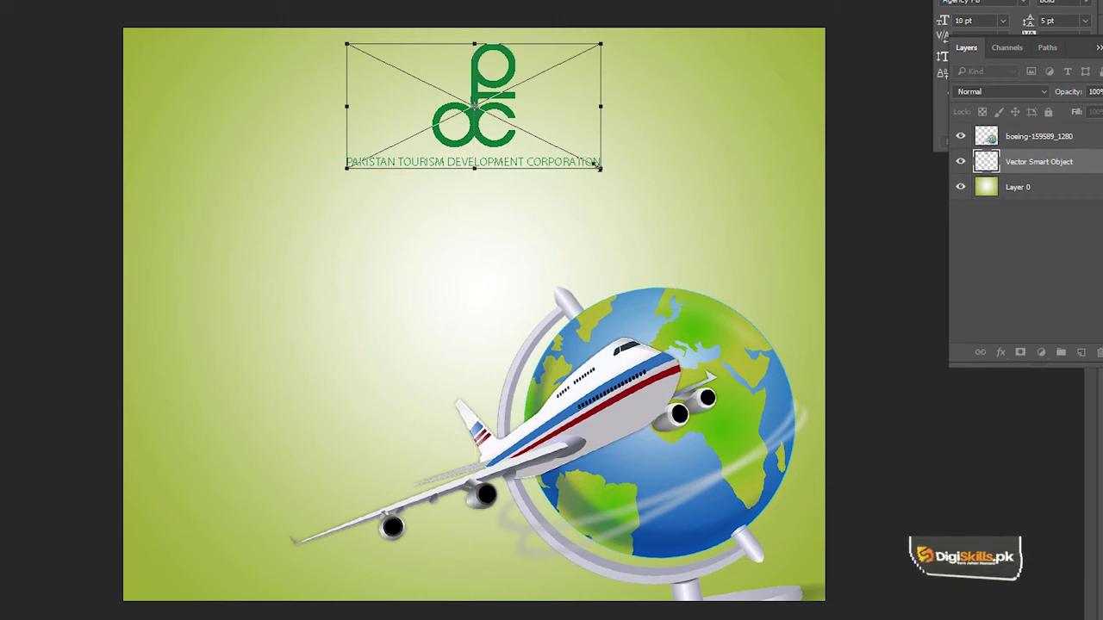
left_click_drag(589, 159, 549, 142)
left_click_drag(504, 109, 504, 91)
key("Return")
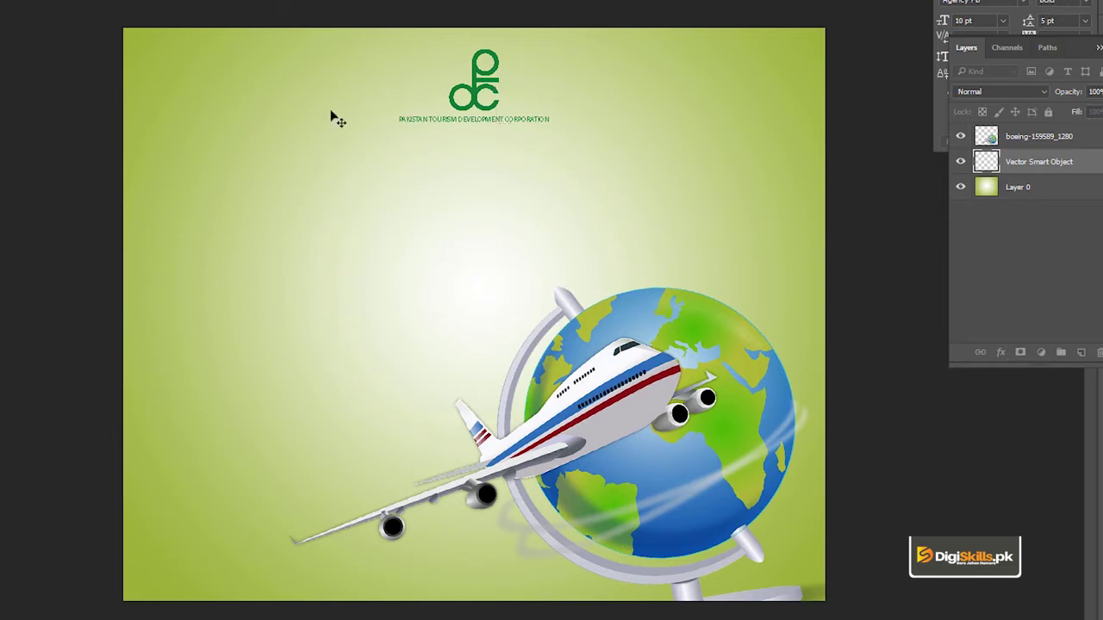
- Center the logo horizontally on the full canvas, clear the selection, and rename its layer lOGO
key("ctrl")
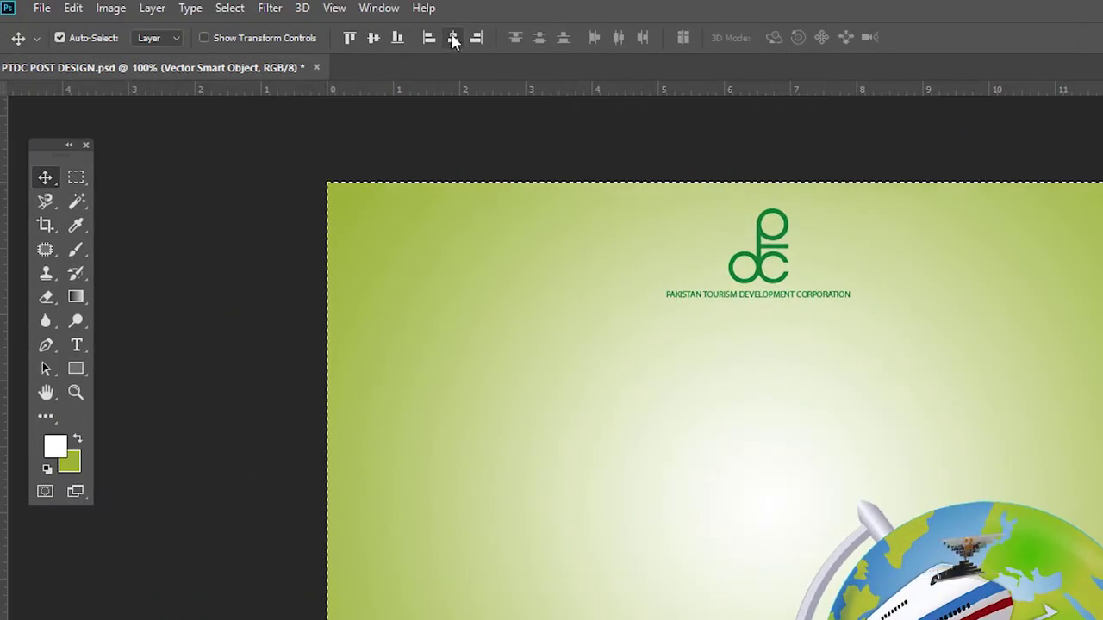
left_click(454, 39)
key("ctrl+d")
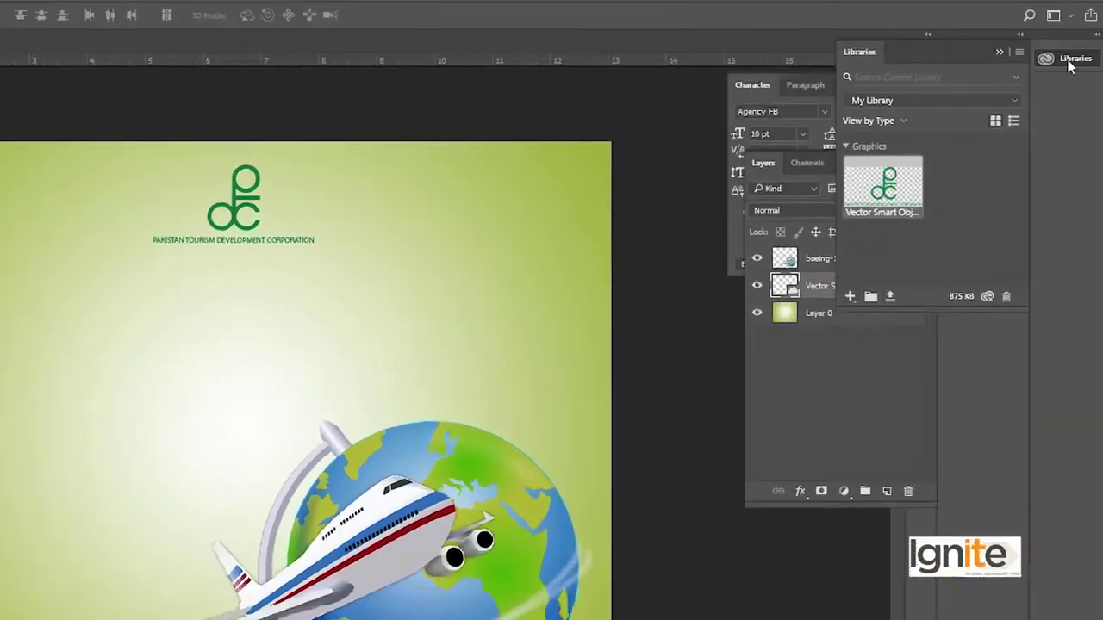
left_click(1068, 64)
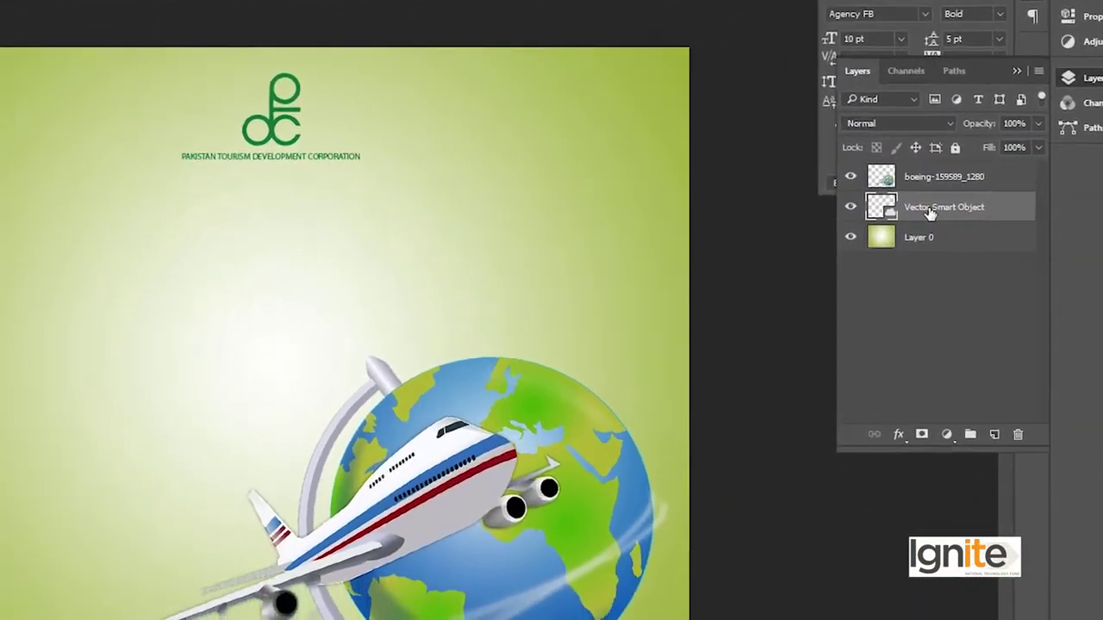
double_click(827, 286)
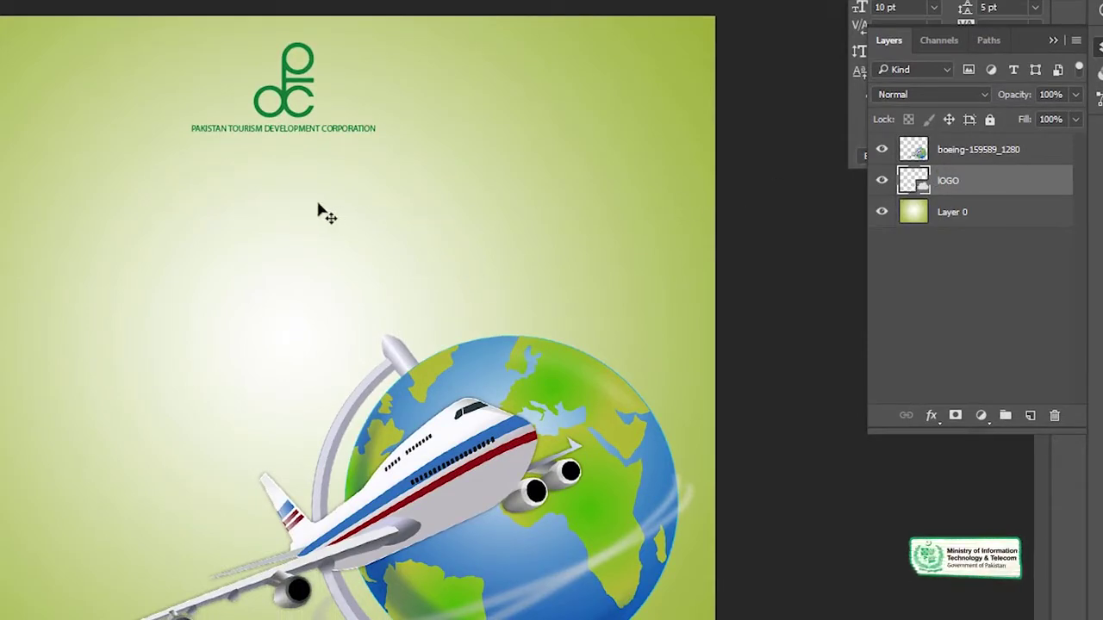
- Add the text "Celebrating World Tourism Day" in olive green below the logo, on a new layer above the plane image
left_click(955, 154)
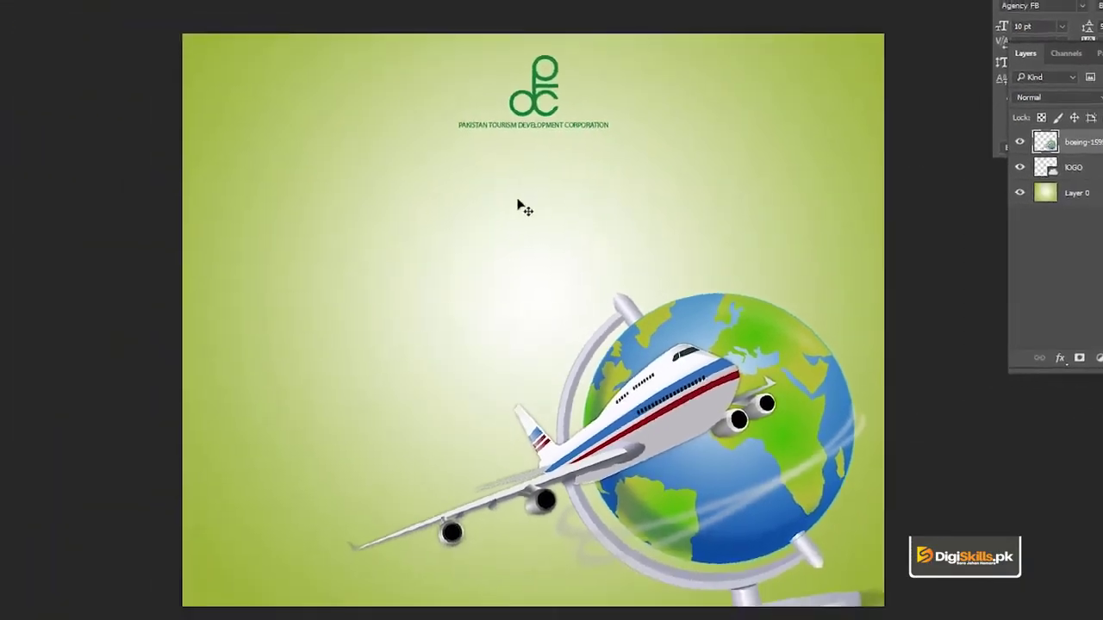
left_click_drag(270, 223, 287, 173)
left_click_drag(534, 162, 522, 117)
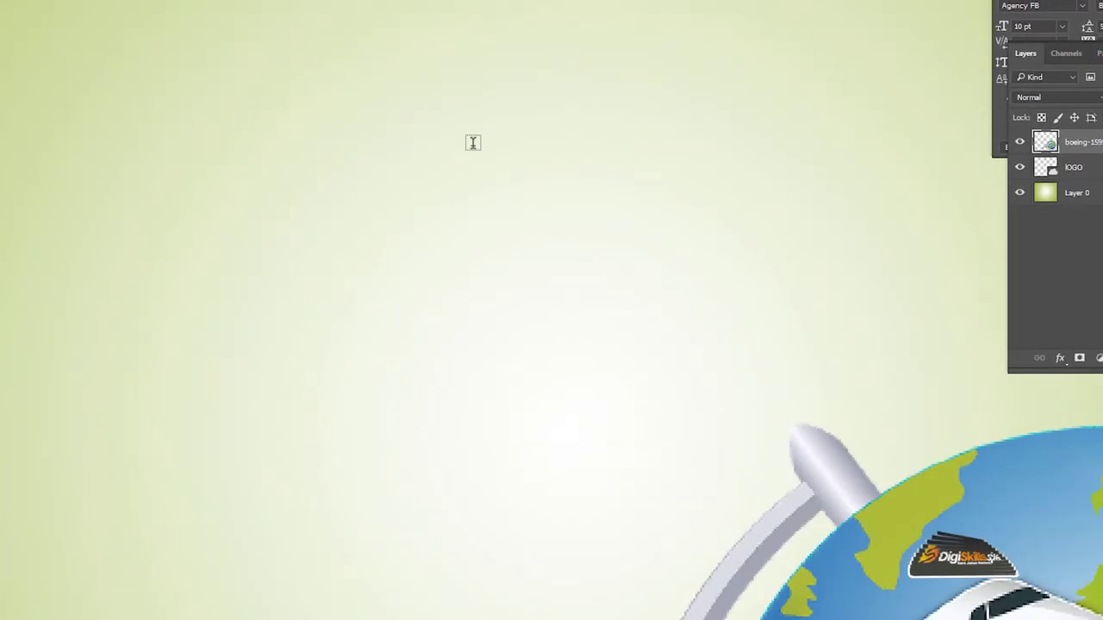
left_click(472, 142)
type("TRAVEL")
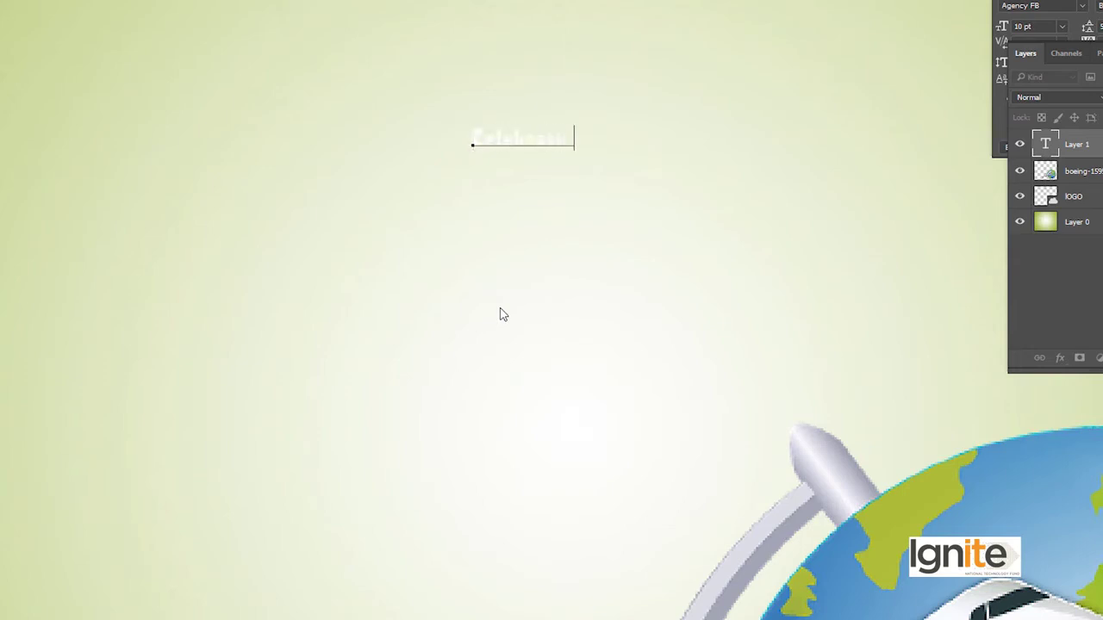
type("g World")
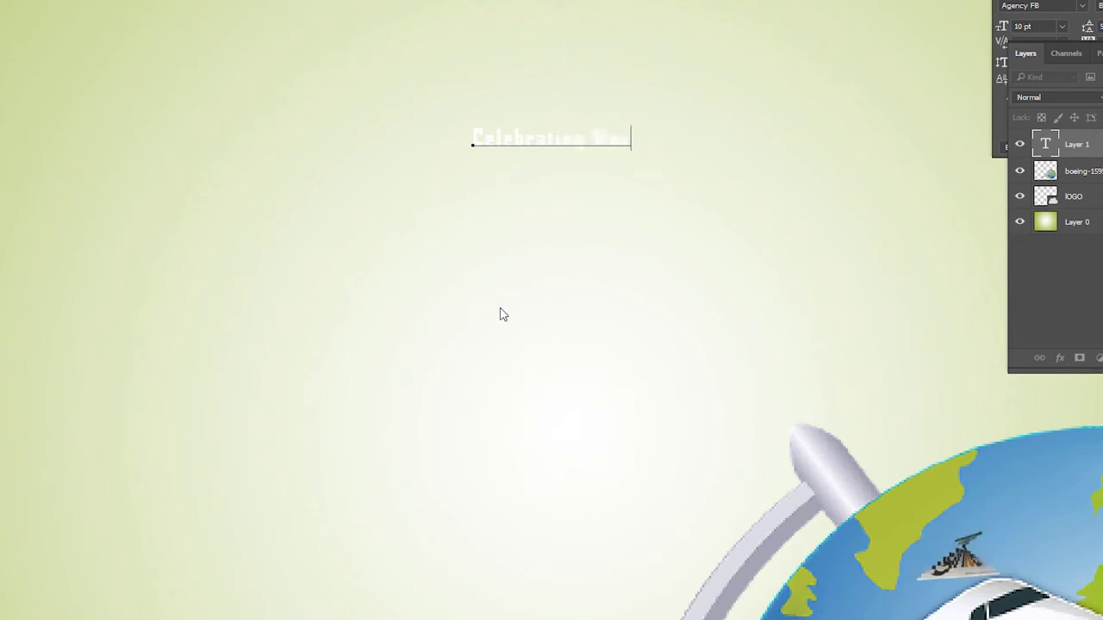
type(" Tourism Day")
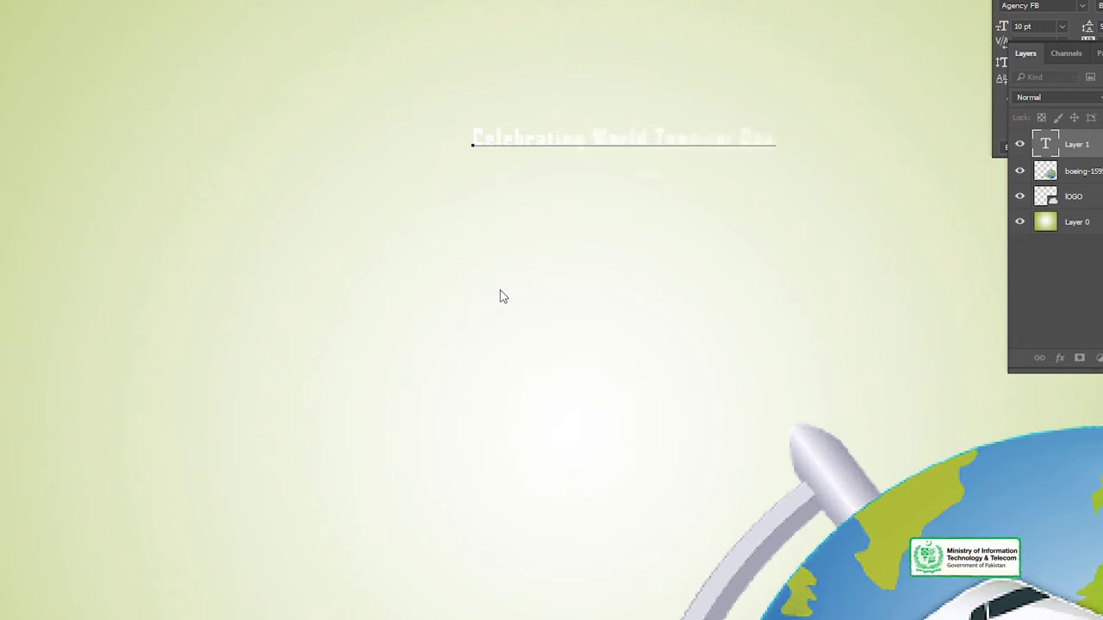
left_click(41, 144)
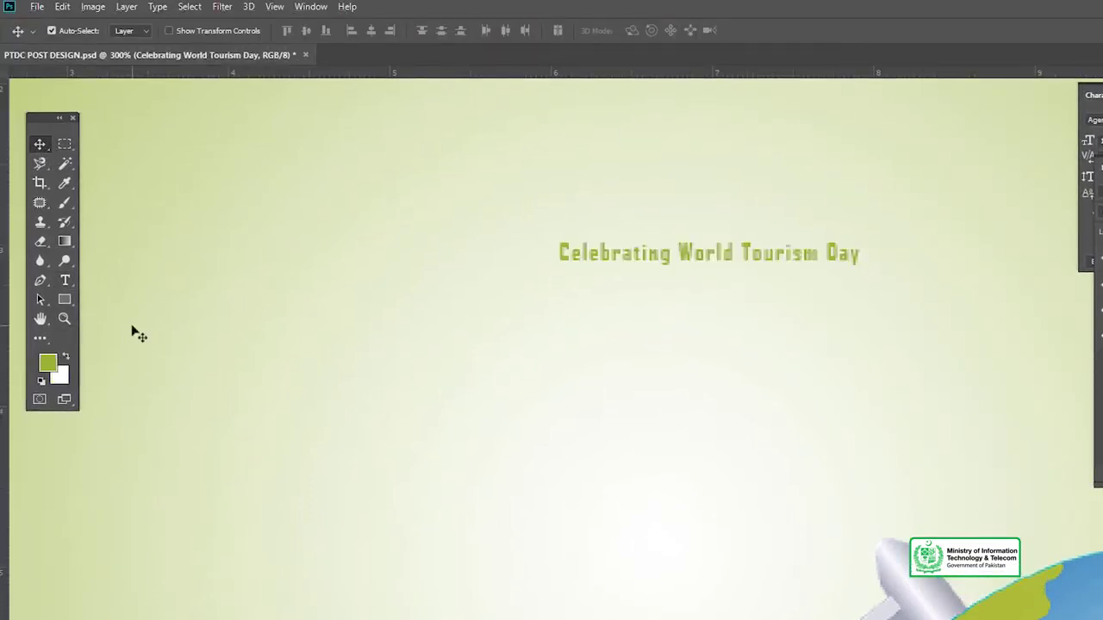
- Enlarge the "Celebrating World Tourism Day" text to about 39 pt and place it just below the logo
key("ctrl+t")
left_click_drag(860, 242, 975, 157)
key("Return")
left_click(740, 293, "alt")
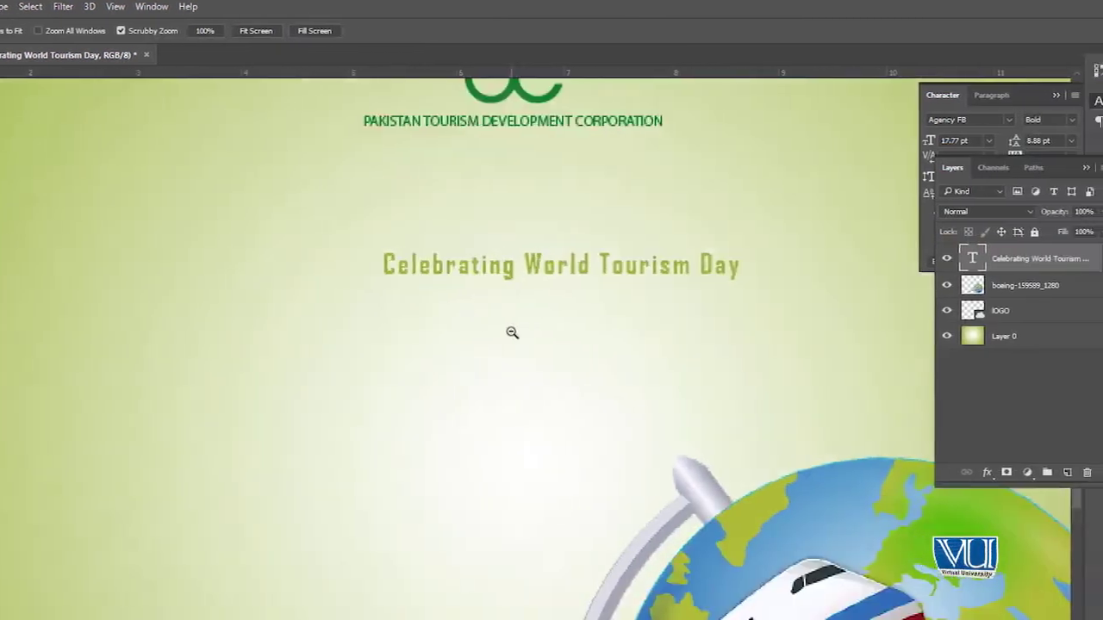
left_click(670, 333, "alt")
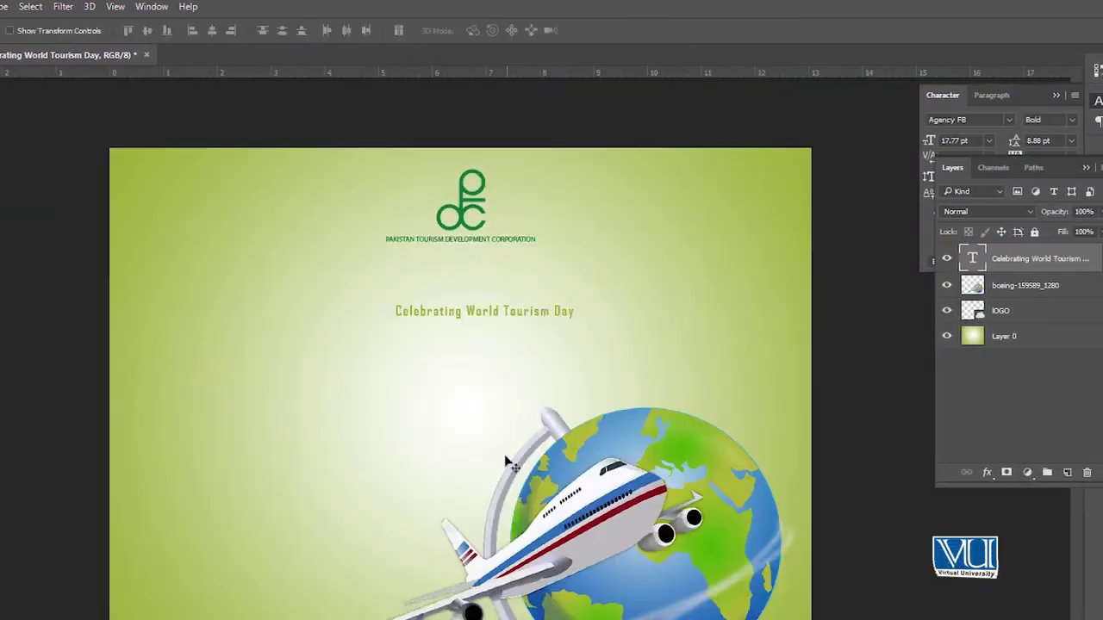
key("ctrl+t")
left_click_drag(582, 306, 682, 256)
key("Return")
left_click_drag(536, 317, 531, 294)
- Change the font of the "Celebrating World Tourism Day" headline to Alex Brush Regular
key("t")
triple_click(520, 283)
left_click(118, 24)
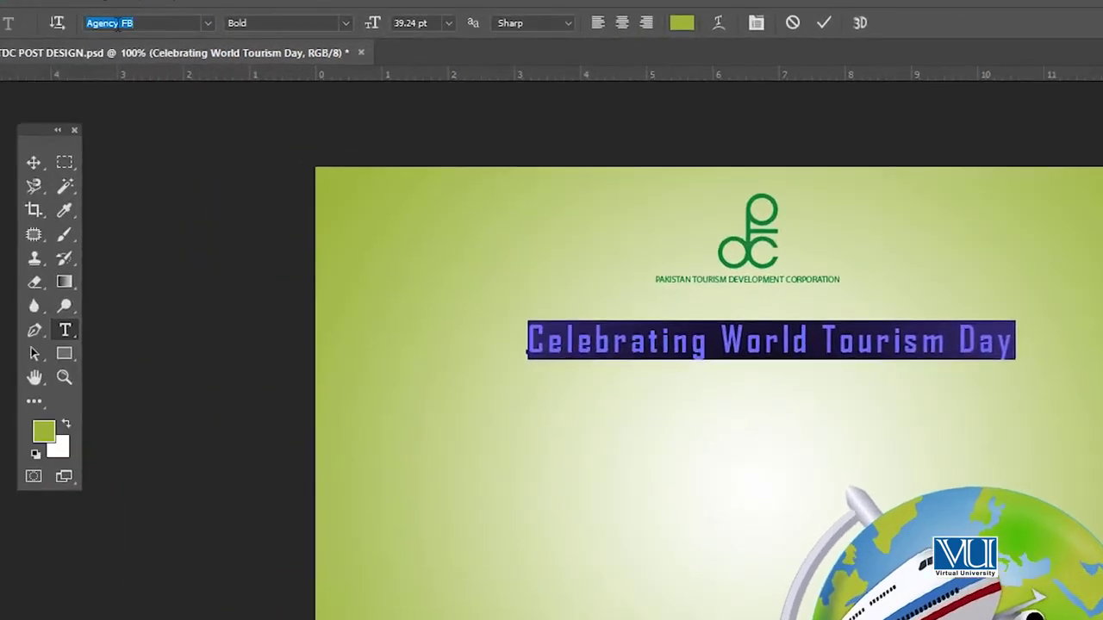
type("alex")
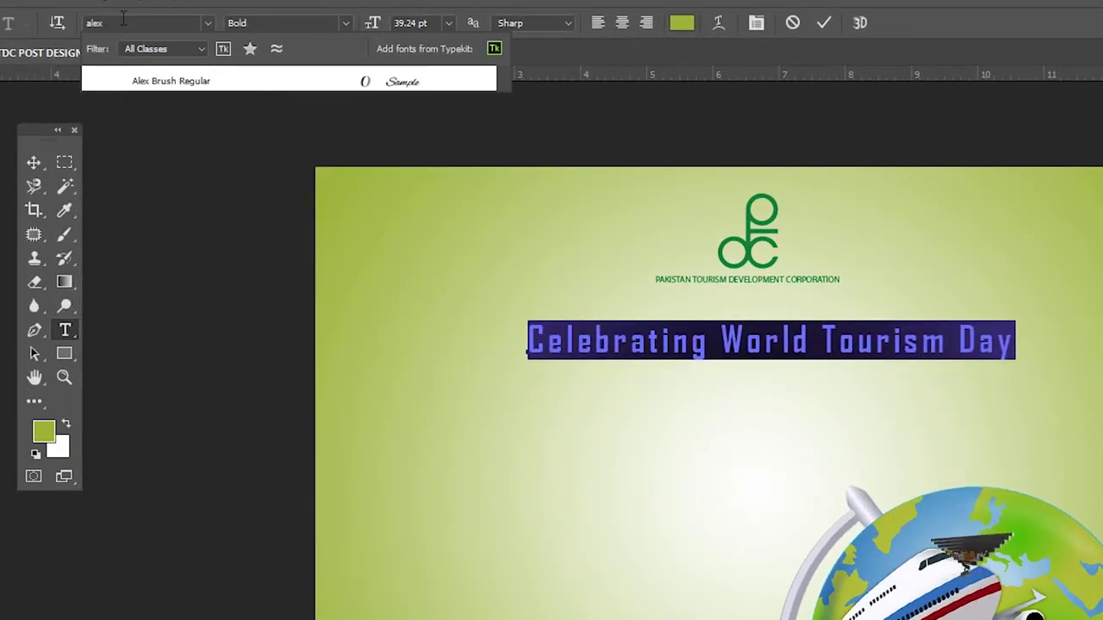
left_click(167, 83)
left_click(32, 167)
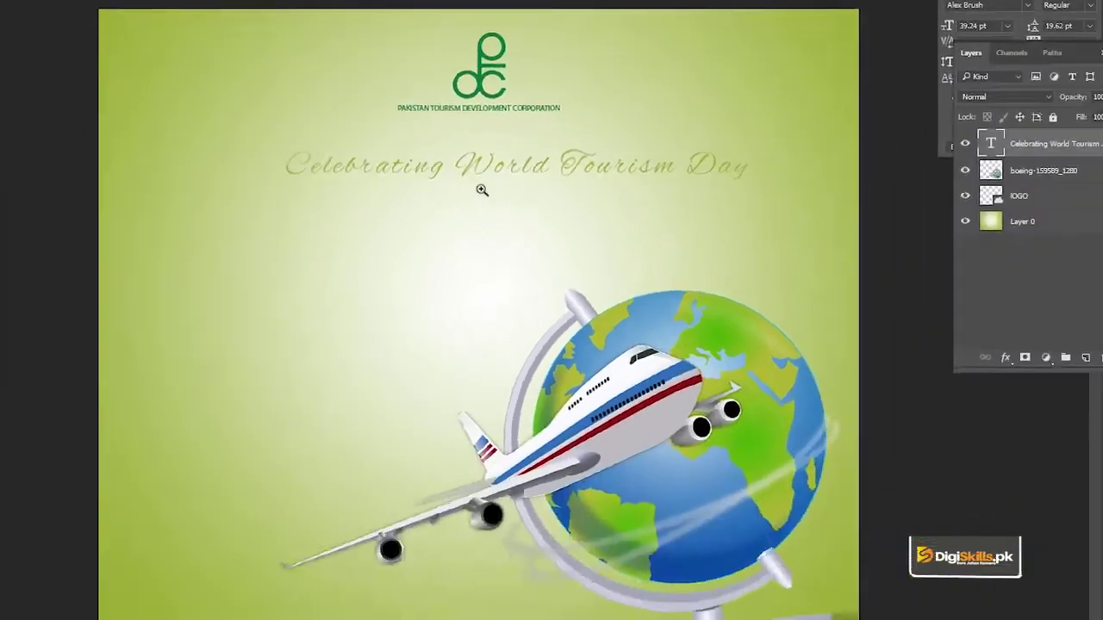
- Break the headline into two lines, with "Celebrating" above "World Tourism Day"
left_click(746, 374, "ctrl")
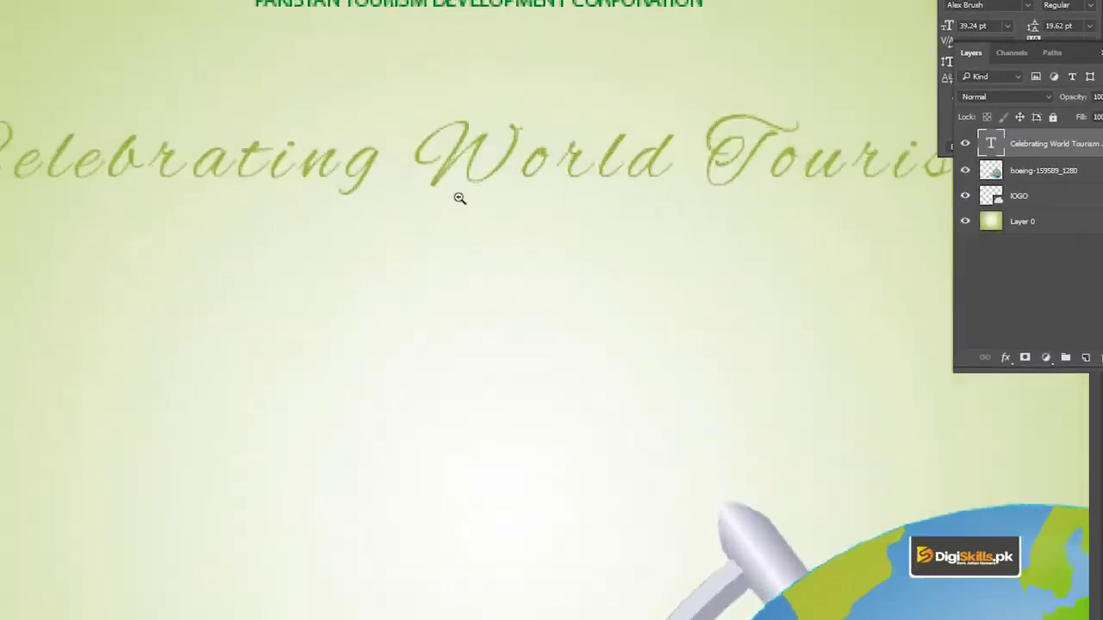
scroll(459, 198, "down", 2)
double_click(479, 186)
key("ctrl+a")
left_click(268, 33)
scroll(448, 207, "down", 3)
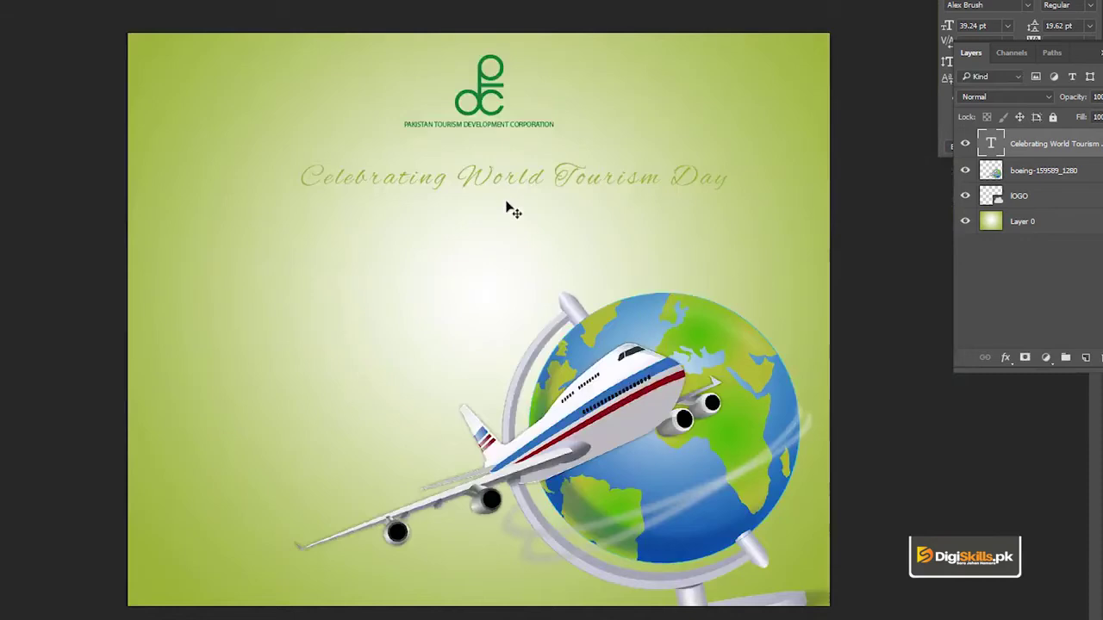
scroll(505, 201, "up", 3)
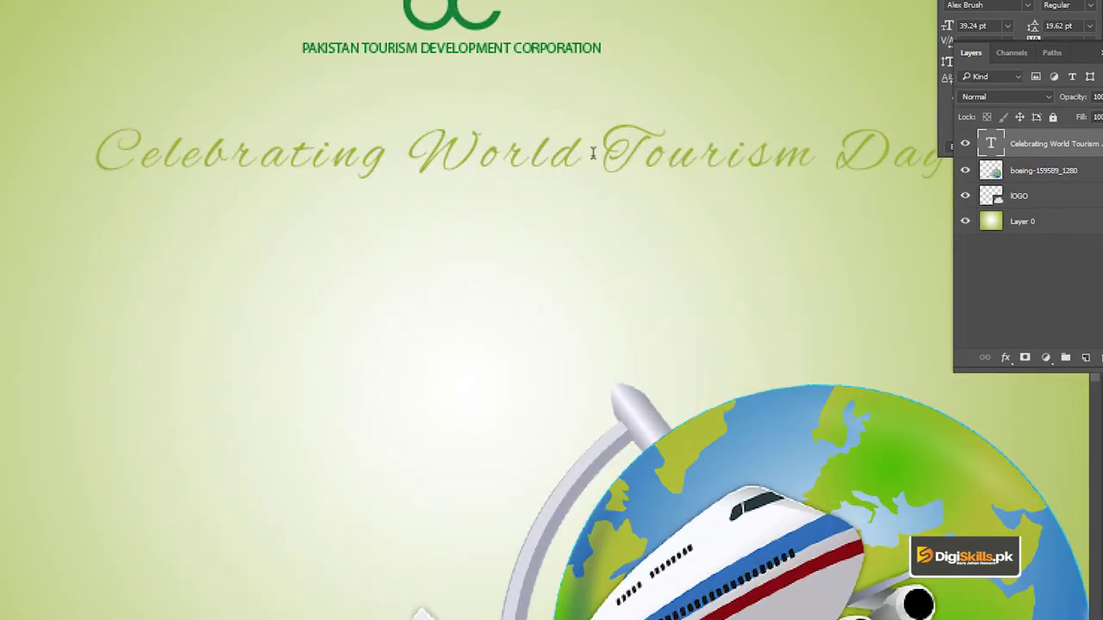
left_click(438, 157)
key("Return")
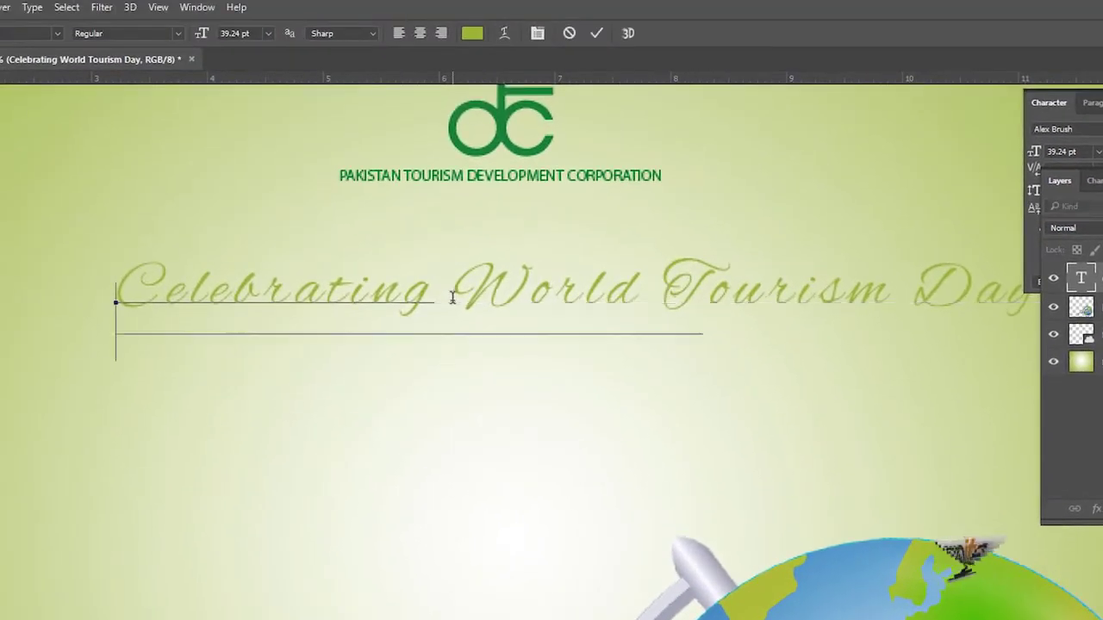
key("ctrl+Return")
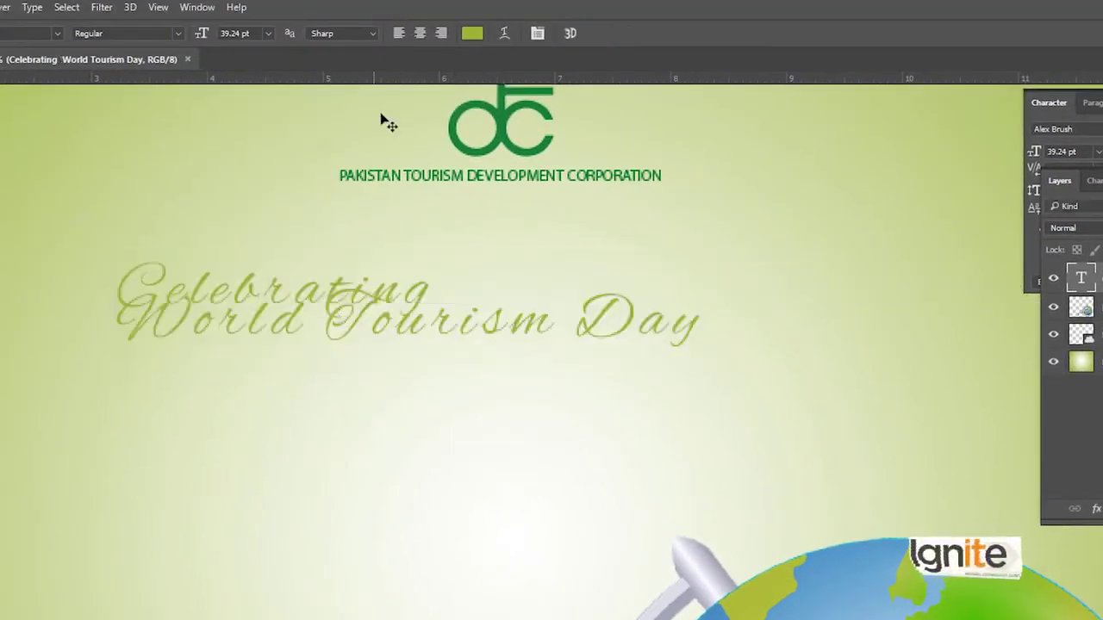
- Center-align both lines of the headline text and move it back beneath the logo
left_click(239, 289)
key("ctrl+a")
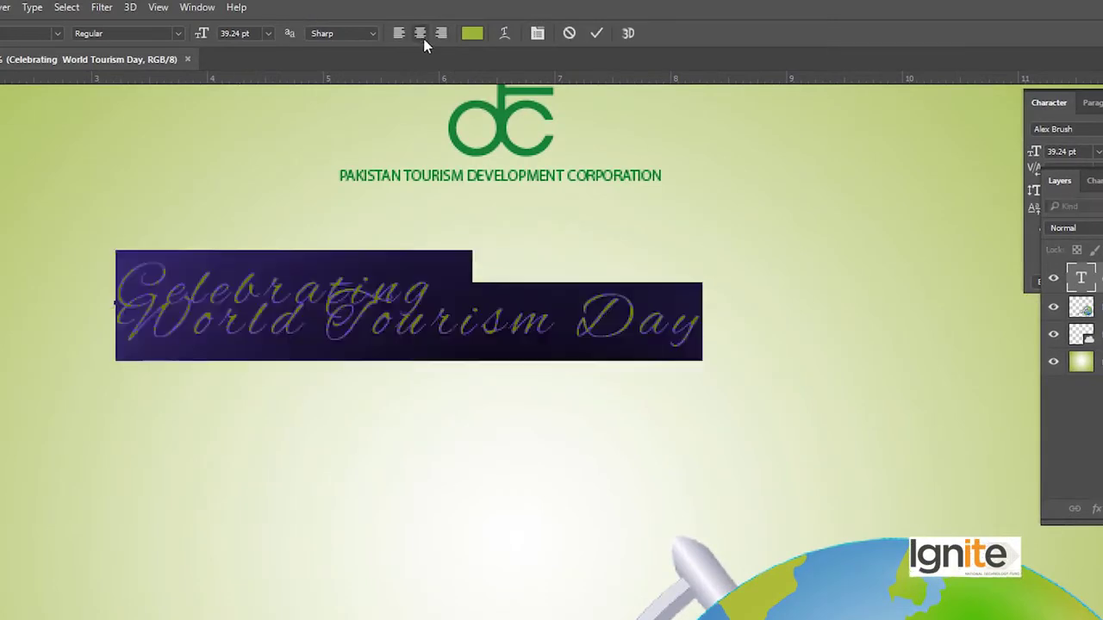
left_click(419, 34)
left_click(39, 156)
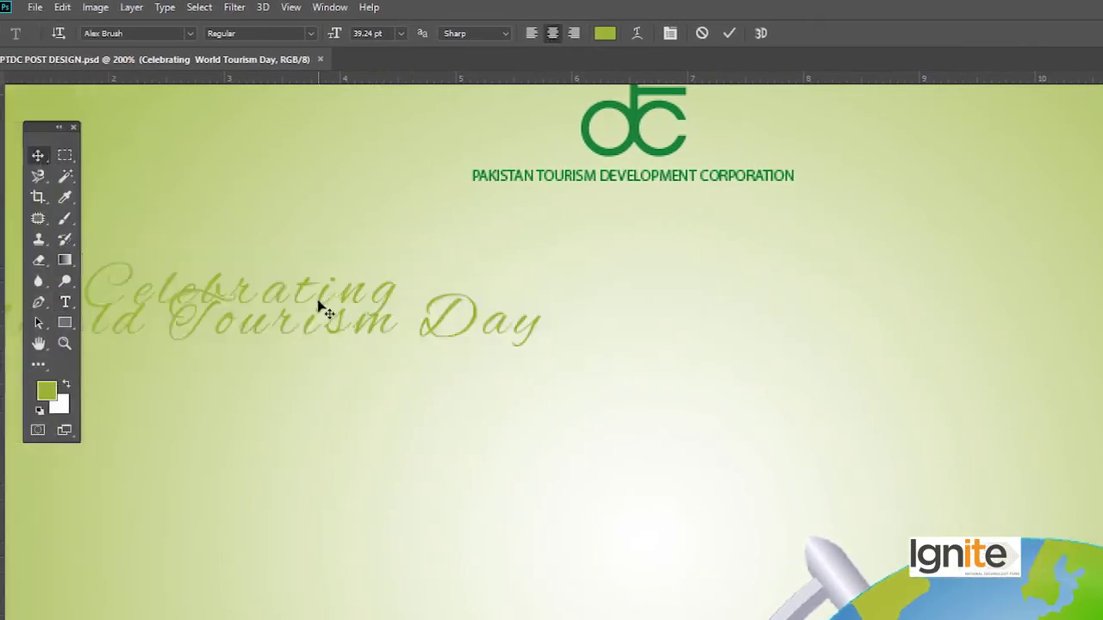
left_click_drag(326, 310, 673, 308)
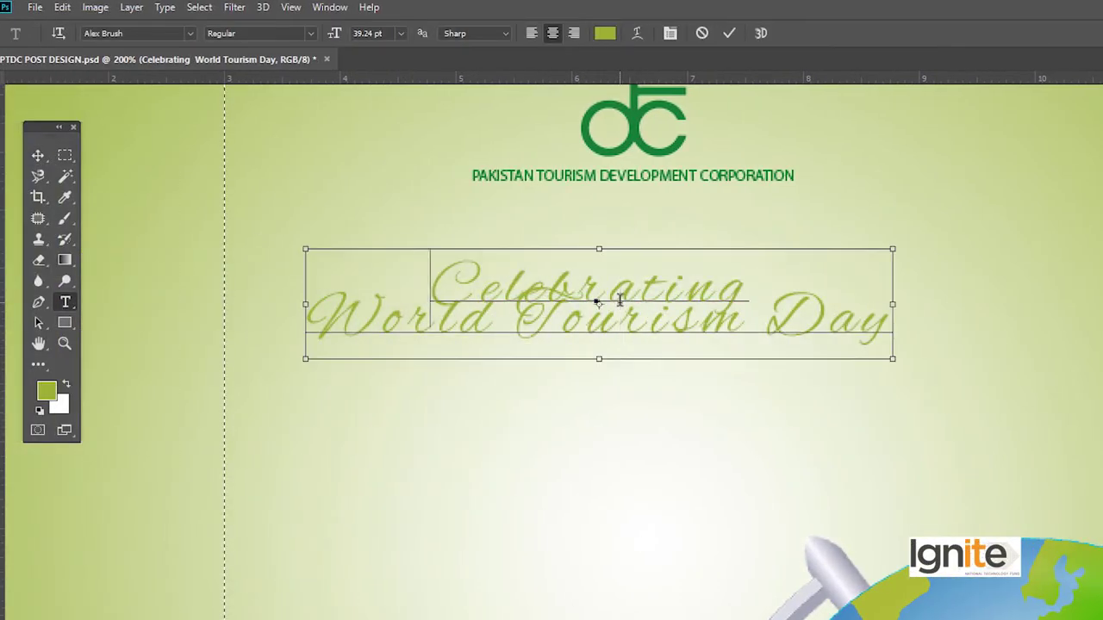
- Set the leading of the whole two-line headline to 36 pt and commit the text
key("ctrl+a")
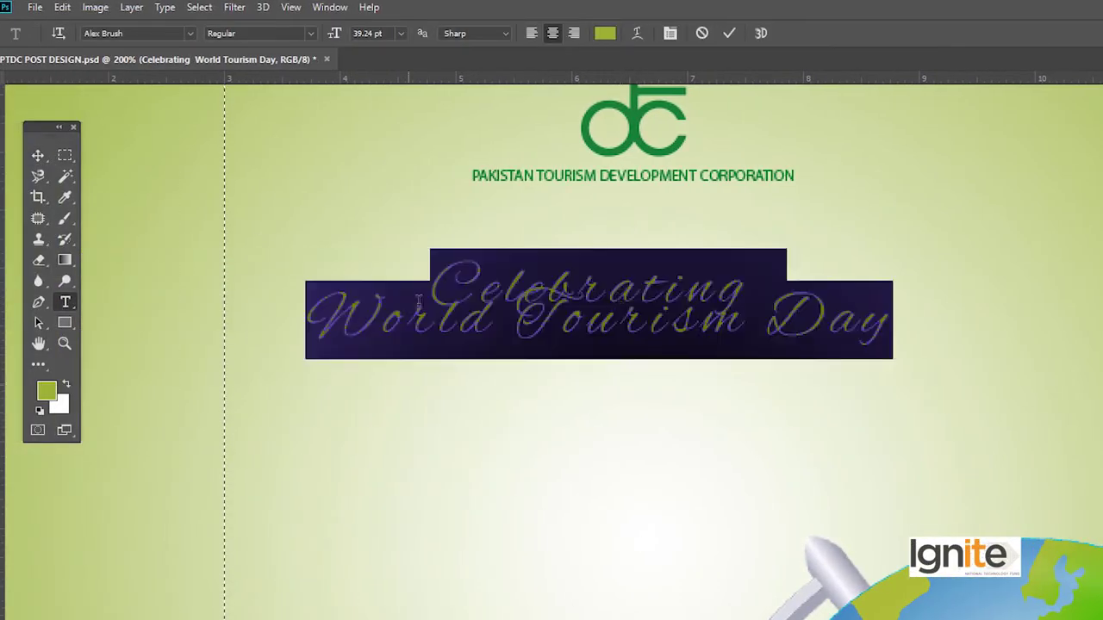
left_click(670, 33)
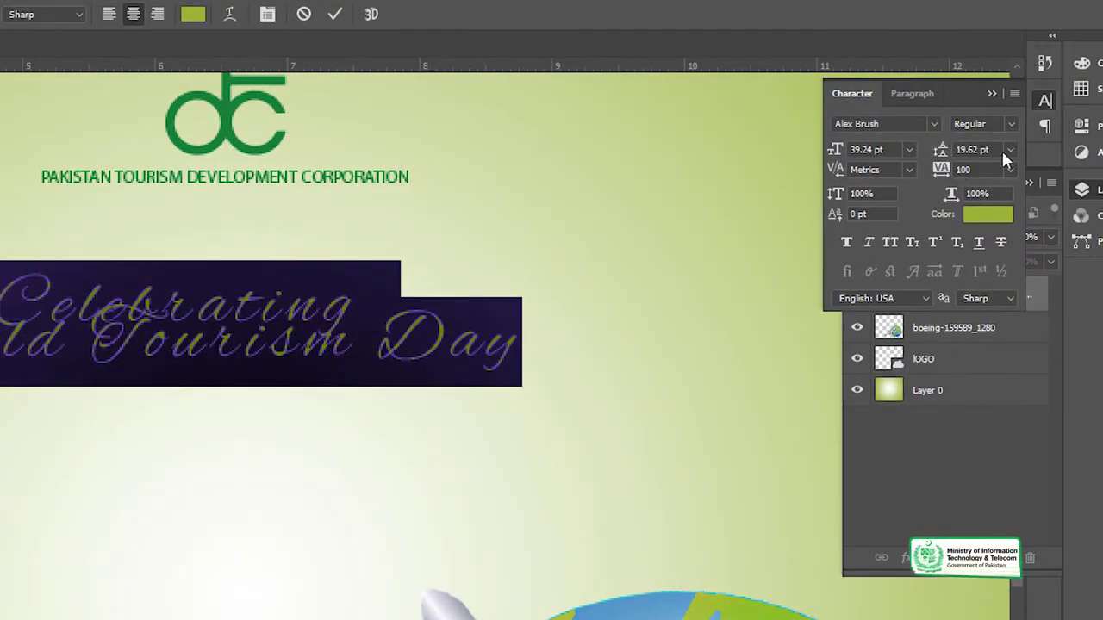
left_click(1005, 151)
left_click(993, 402)
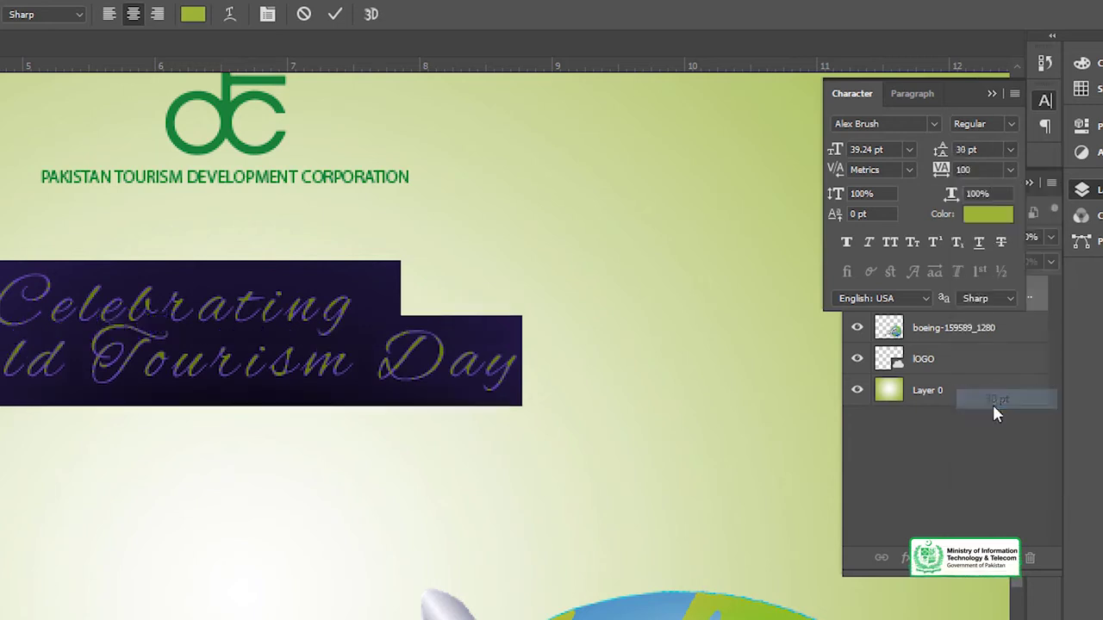
left_click(1012, 151)
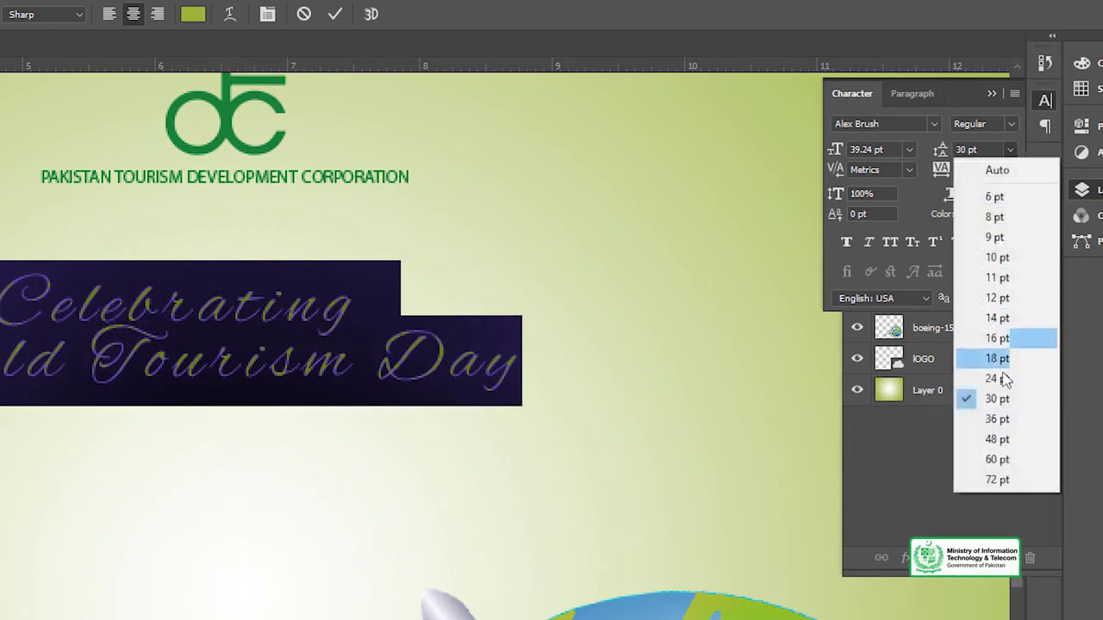
left_click(1000, 421)
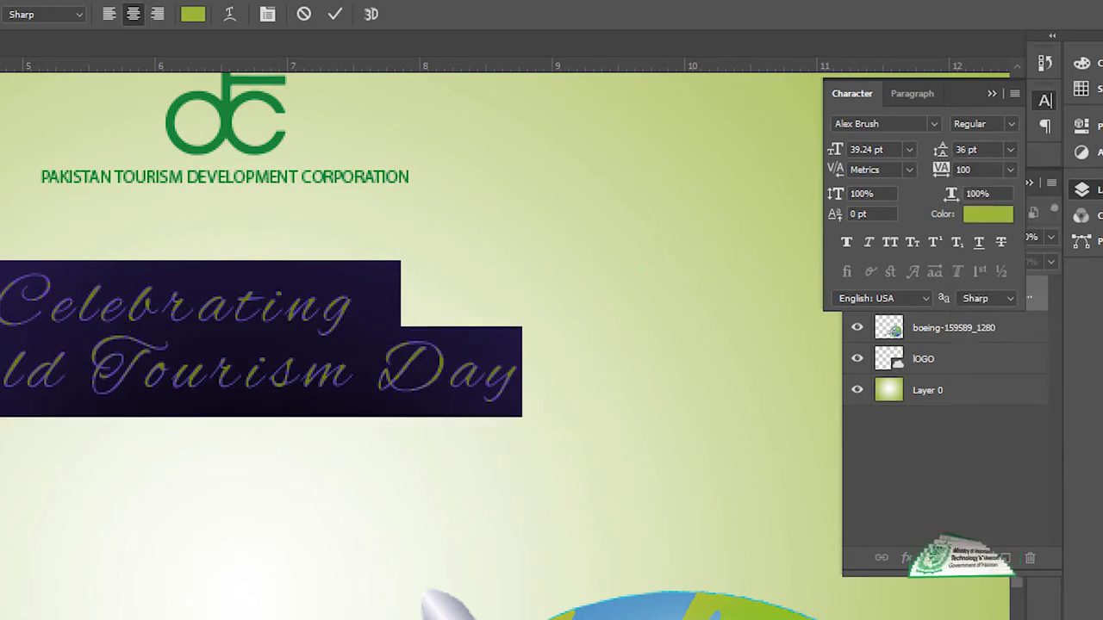
key("ctrl+Return")
- Reposition the headline so it sits centered just below the logo's company name
key("v")
left_click_drag(118, 317, 171, 319)
left_click_drag(492, 238, 501, 217)
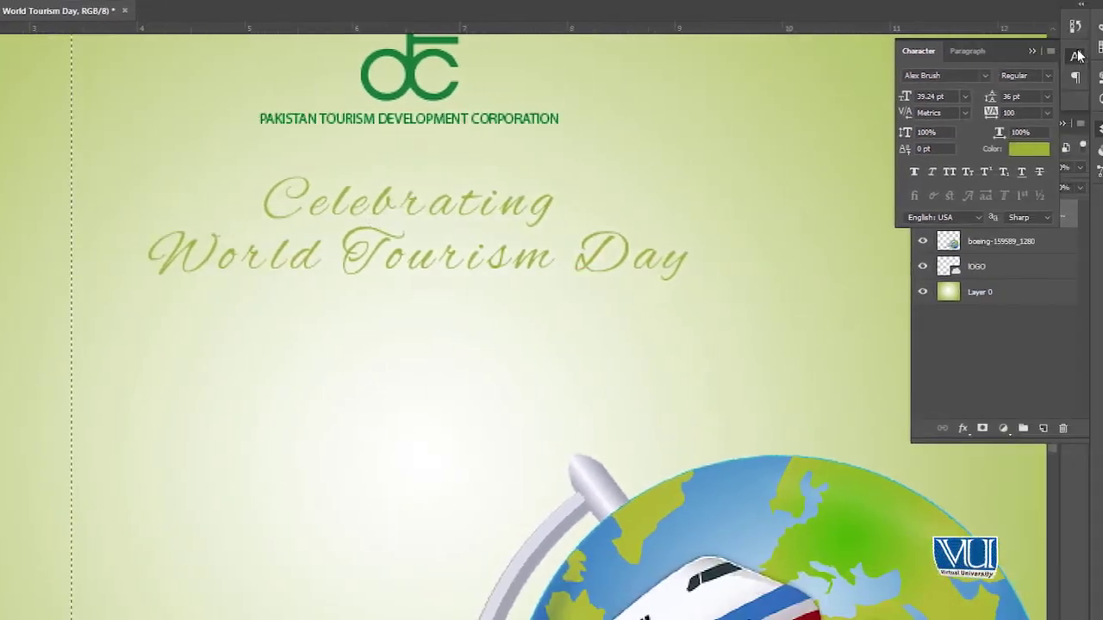
left_click(1078, 56)
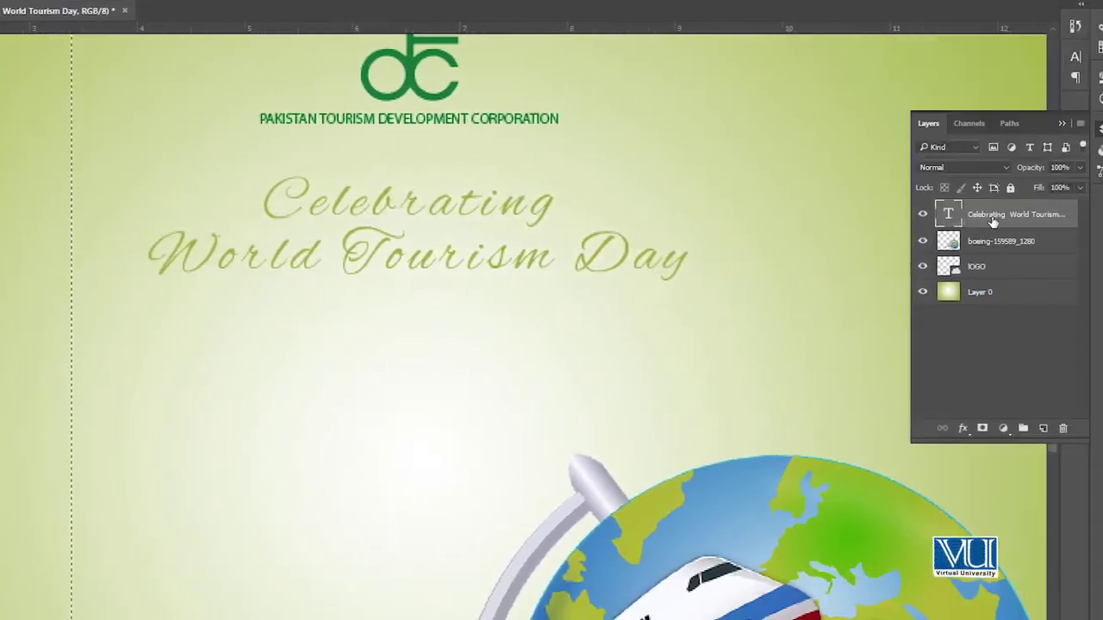
- Add a 1 px outside Stroke layer style to the headline text layer
right_click(992, 221)
left_click(757, 121)
left_click_drag(558, 110, 888, 103)
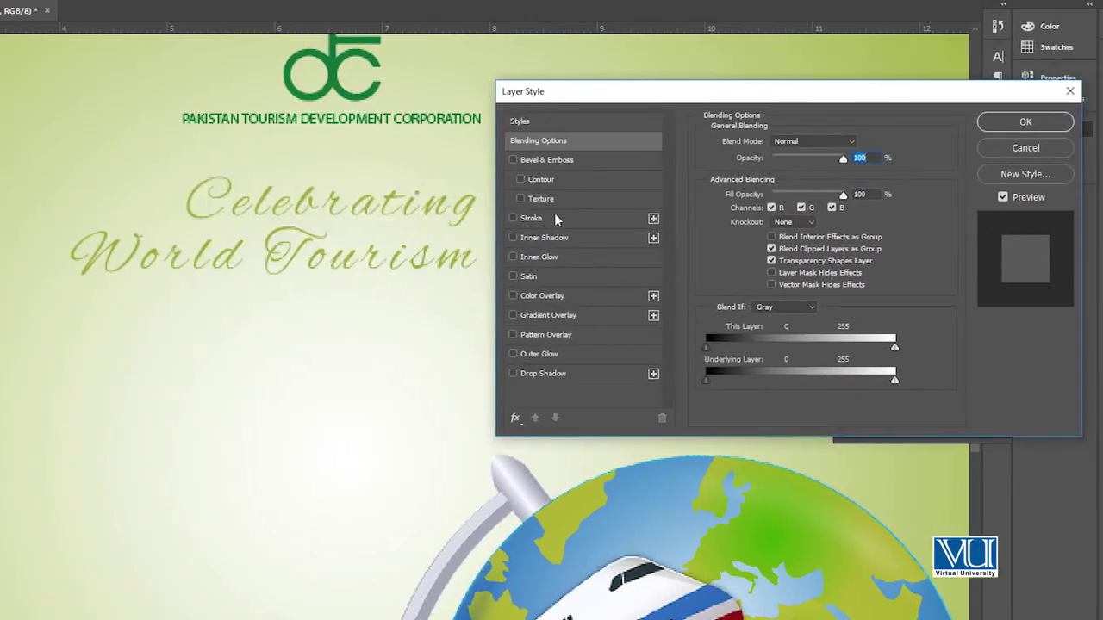
left_click(634, 218)
left_click_drag(760, 139, 758, 141)
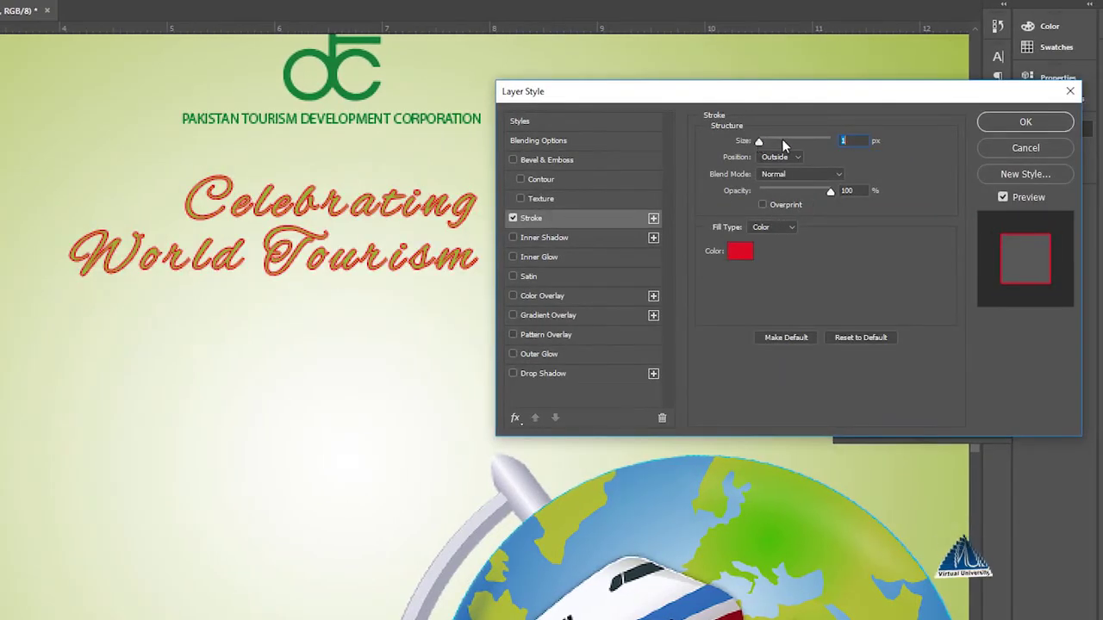
- Set the headline's stroke color to white (ffffff) and its size to 3 px, and apply the layer style
left_click(739, 250)
left_click(262, 162)
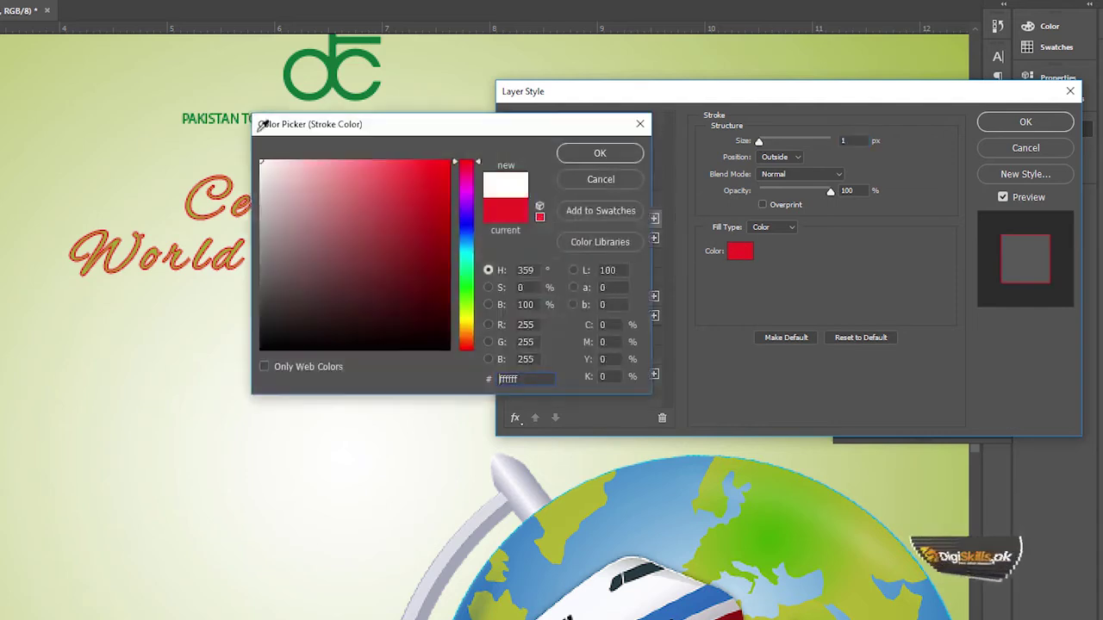
left_click(583, 152)
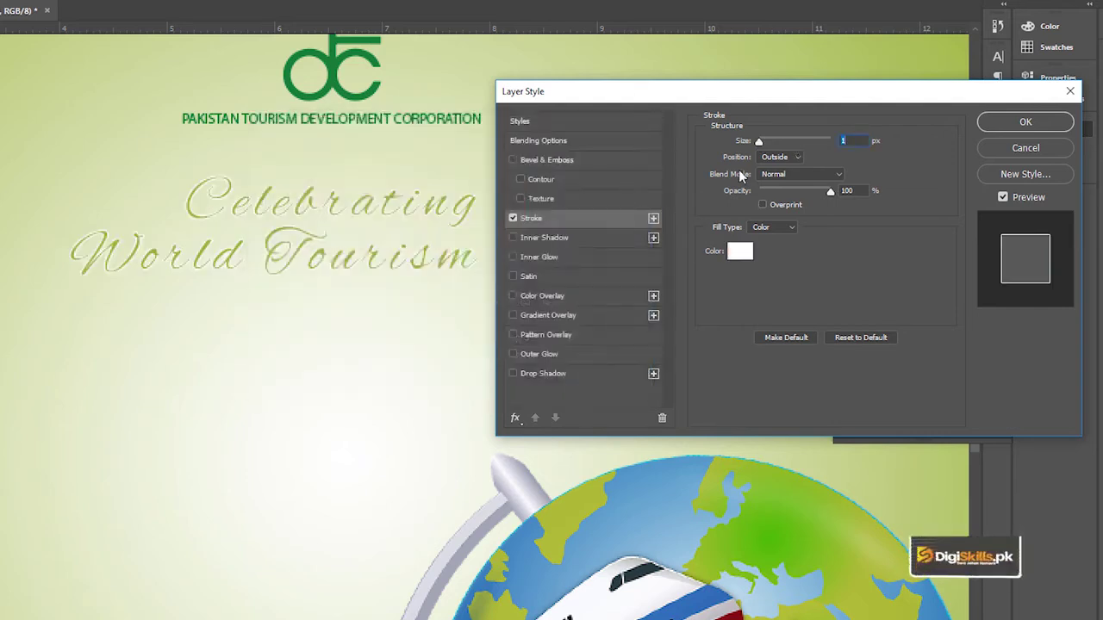
left_click_drag(761, 146, 762, 149)
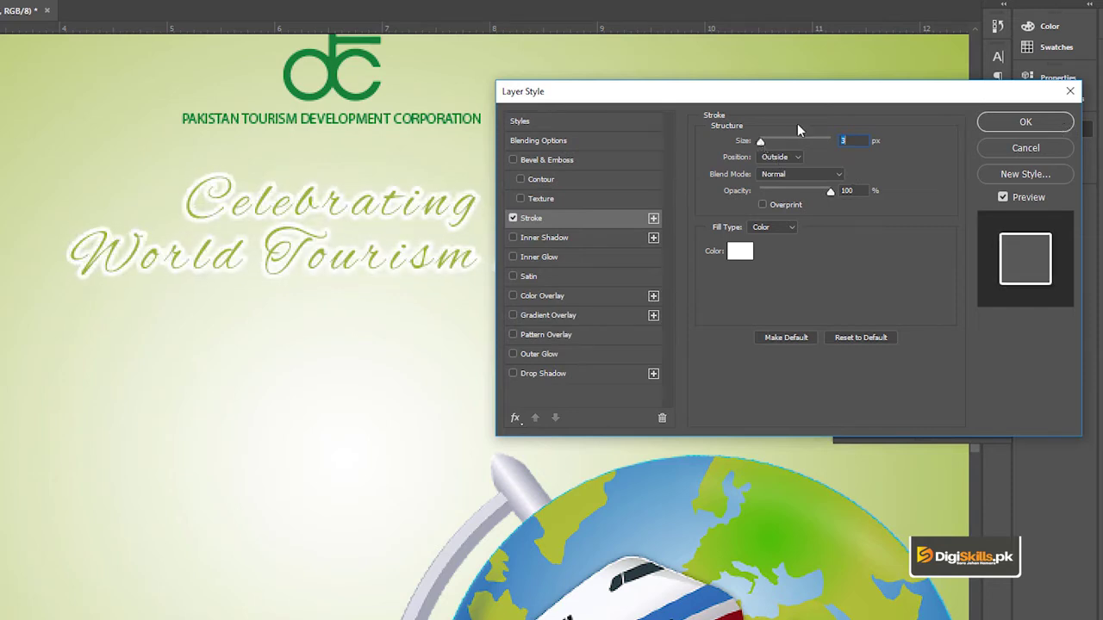
left_click(1023, 122)
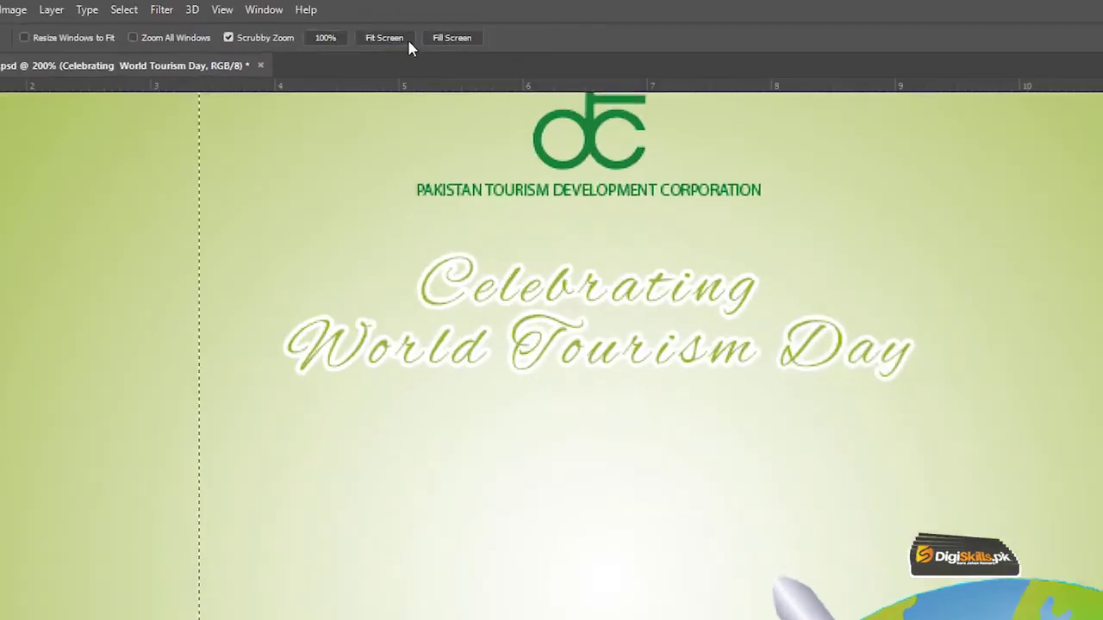
left_click(468, 172)
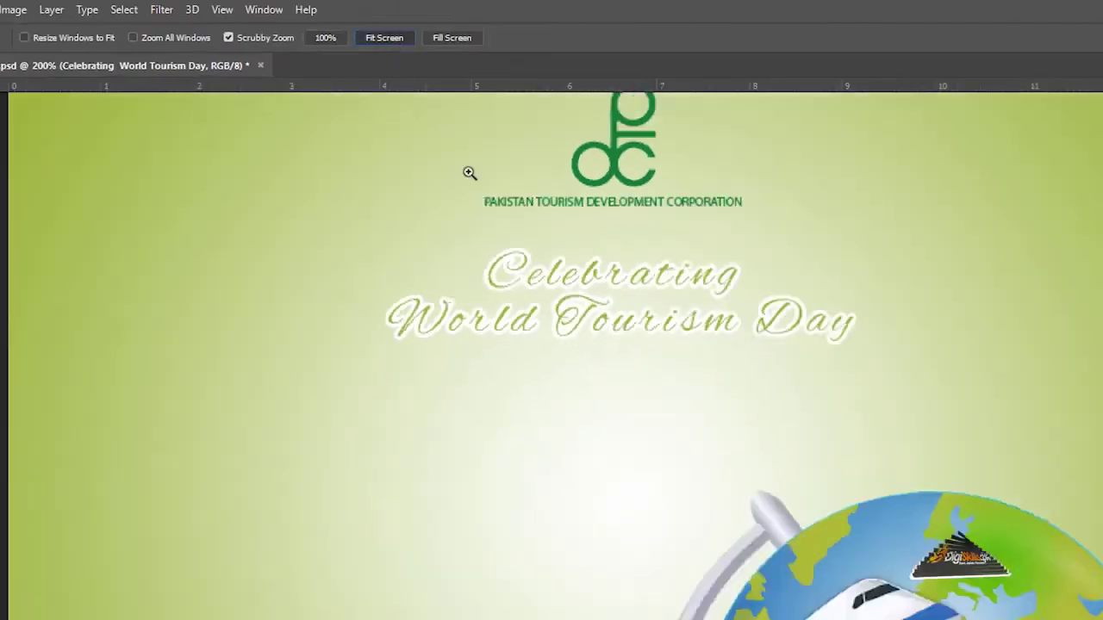
key("v")
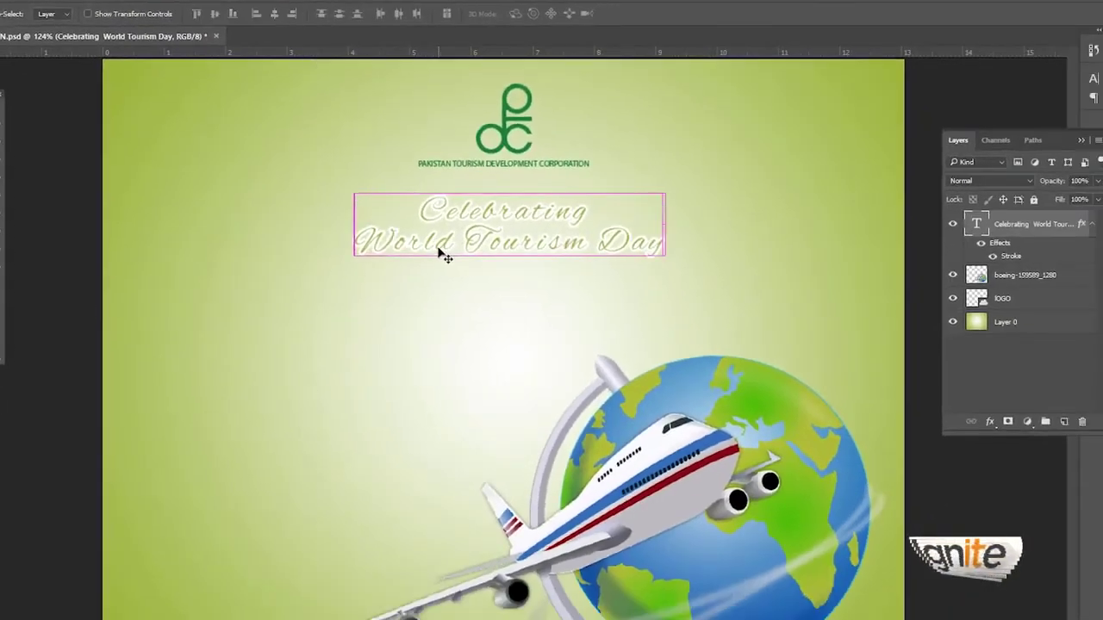
left_click_drag(386, 219, 387, 219)
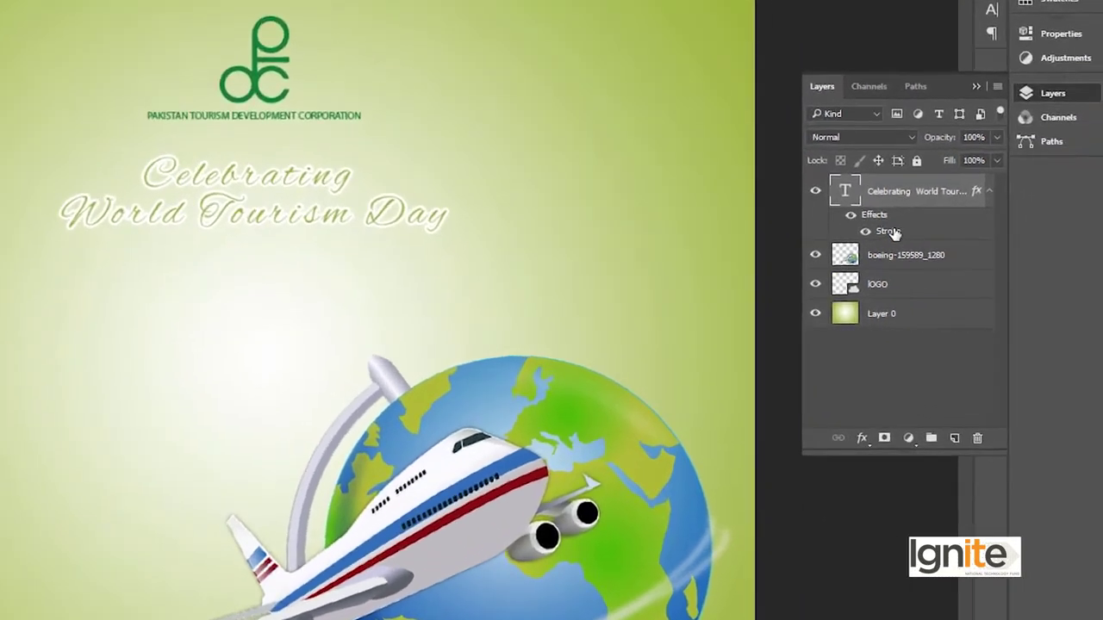
- Try dark gray shades for the headline's stroke color and return it to white
double_click(891, 233)
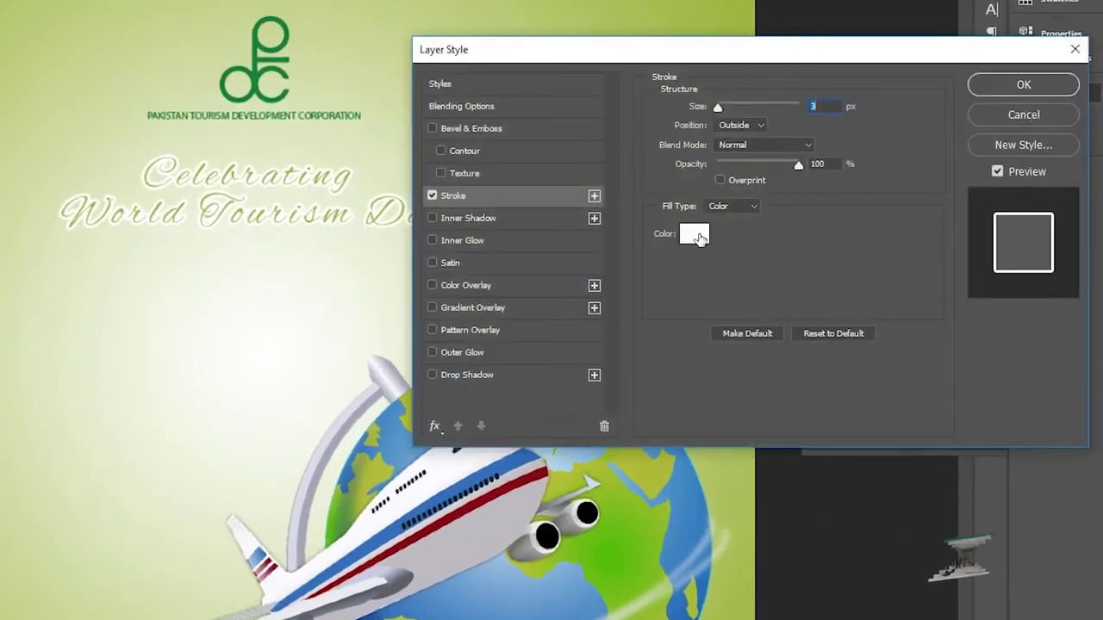
left_click(694, 234)
left_click_drag(357, 86, 618, 56)
mouse_move(431, 181)
left_mouse_down()
mouse_move(380, 193)
mouse_move(392, 146)
left_mouse_up()
mouse_move(416, 216)
left_mouse_down()
mouse_move(400, 239)
mouse_move(404, 258)
left_mouse_up()
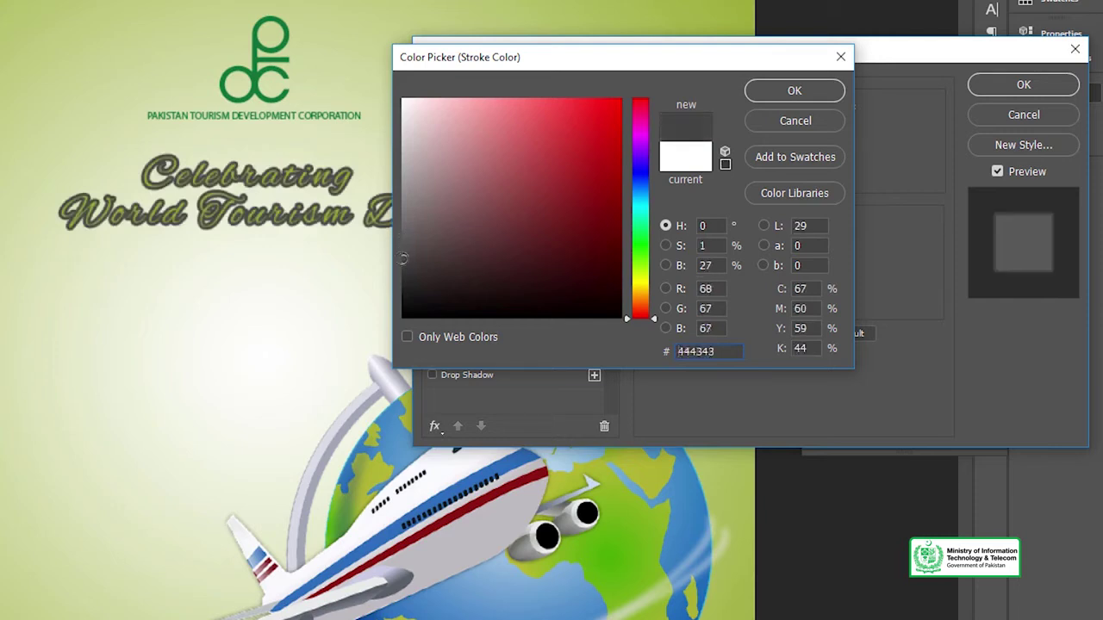
left_click_drag(410, 233, 380, 96)
left_click(785, 87)
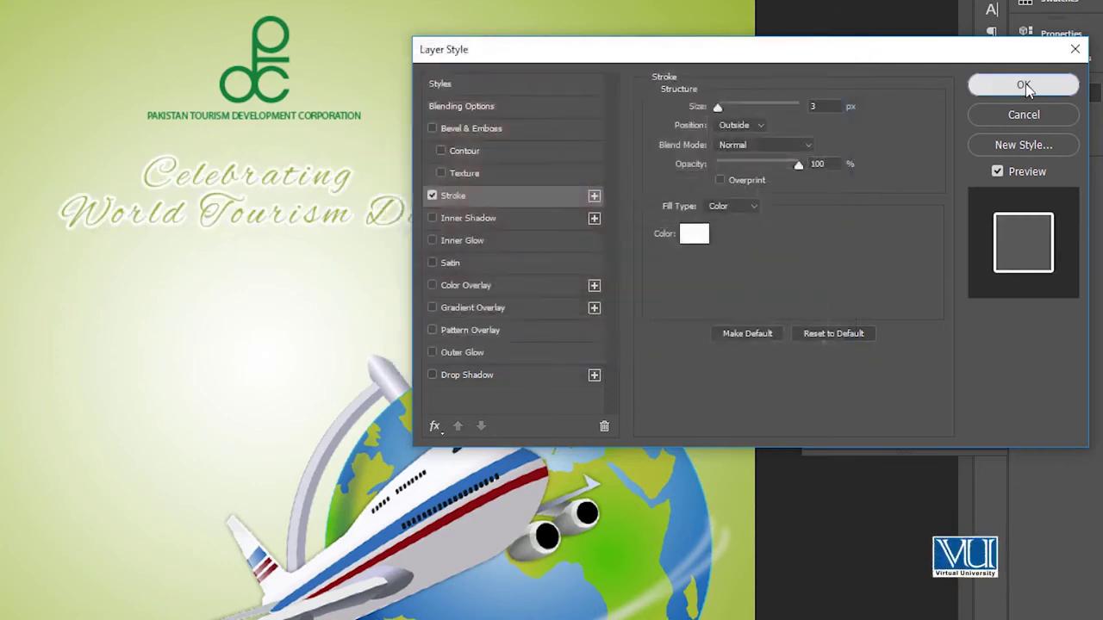
left_click(1025, 85)
- Add the text "27th September" in Alex Brush on a new layer, in the open area below the headline
left_click_drag(232, 312, 248, 312)
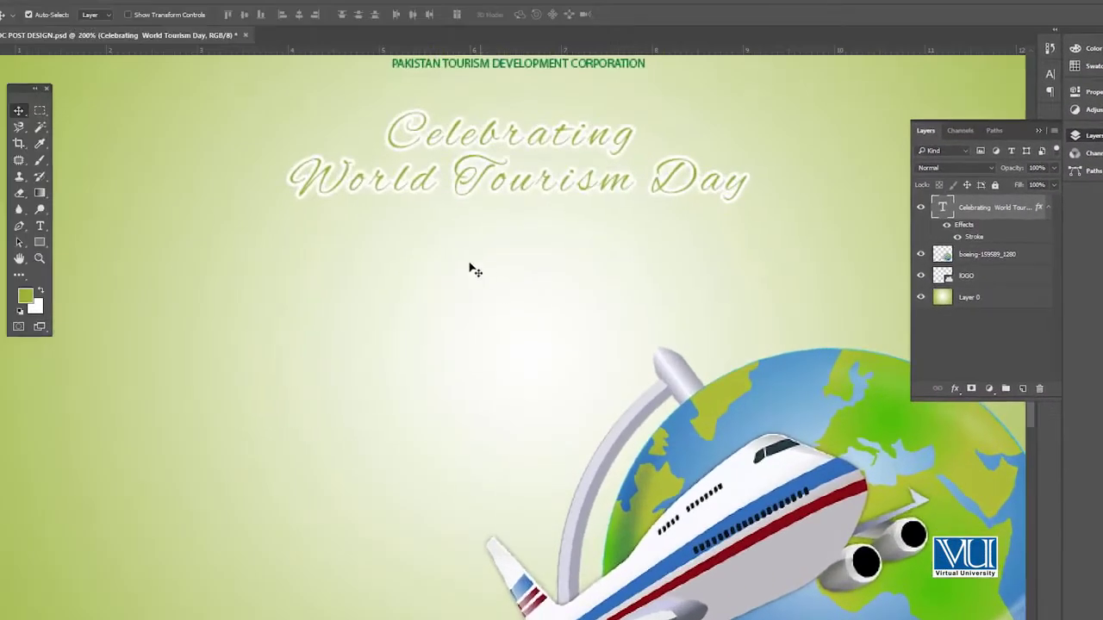
key("t")
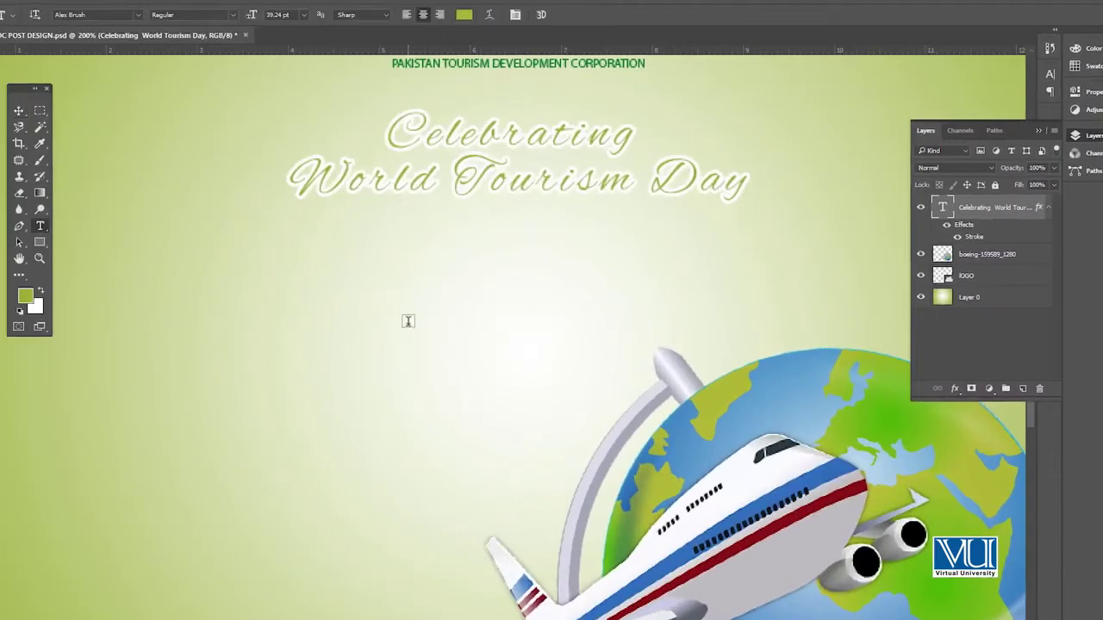
left_click(408, 322)
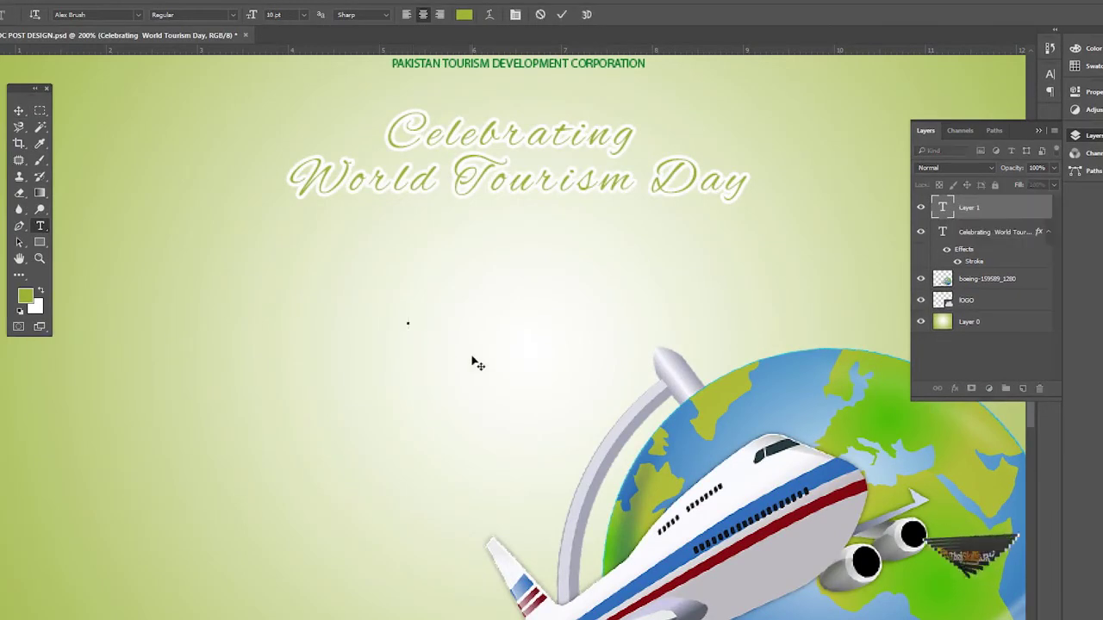
type("September")
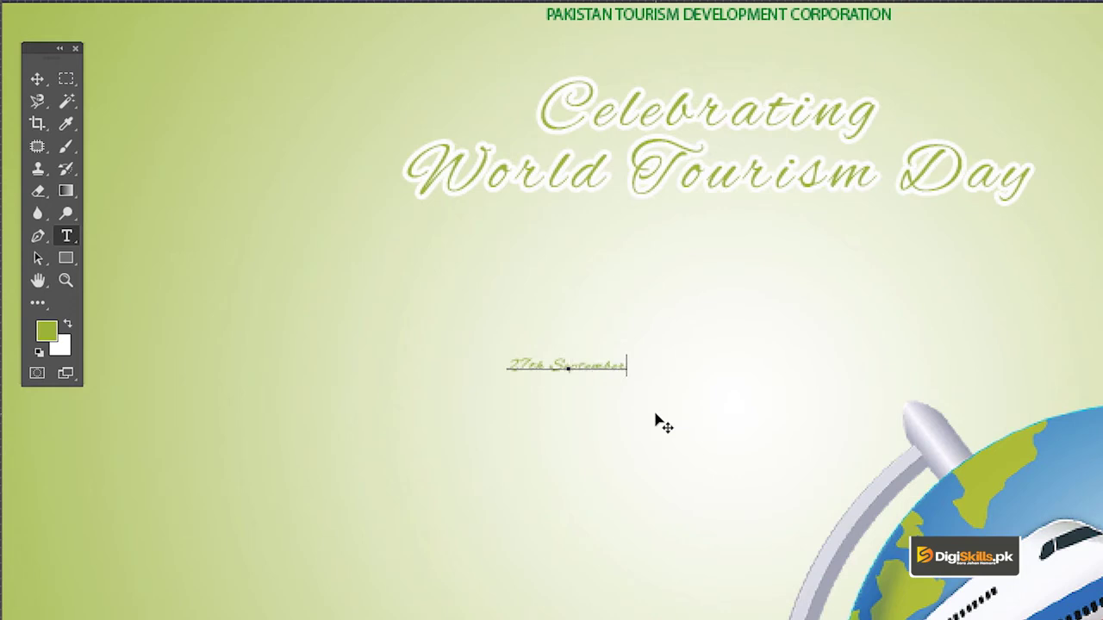
left_click(37, 78)
key("ctrl")
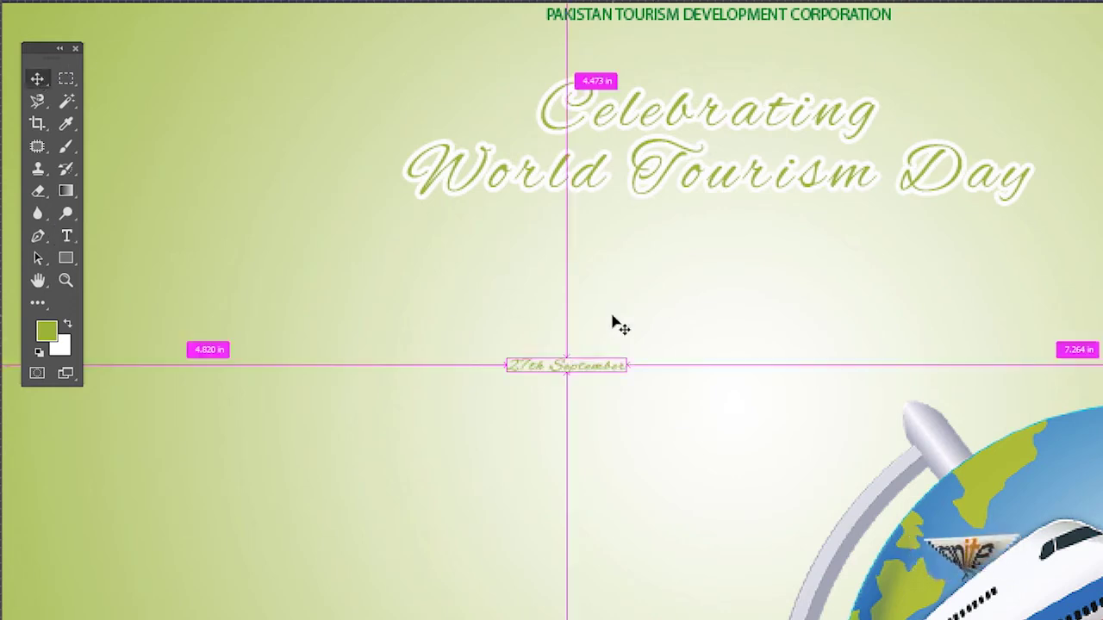
- Enlarge the "27th September" text to about 33.6 pt and position it just below the headline
key("ctrl+t")
left_click_drag(661, 336, 770, 290)
left_click_drag(677, 374, 828, 293)
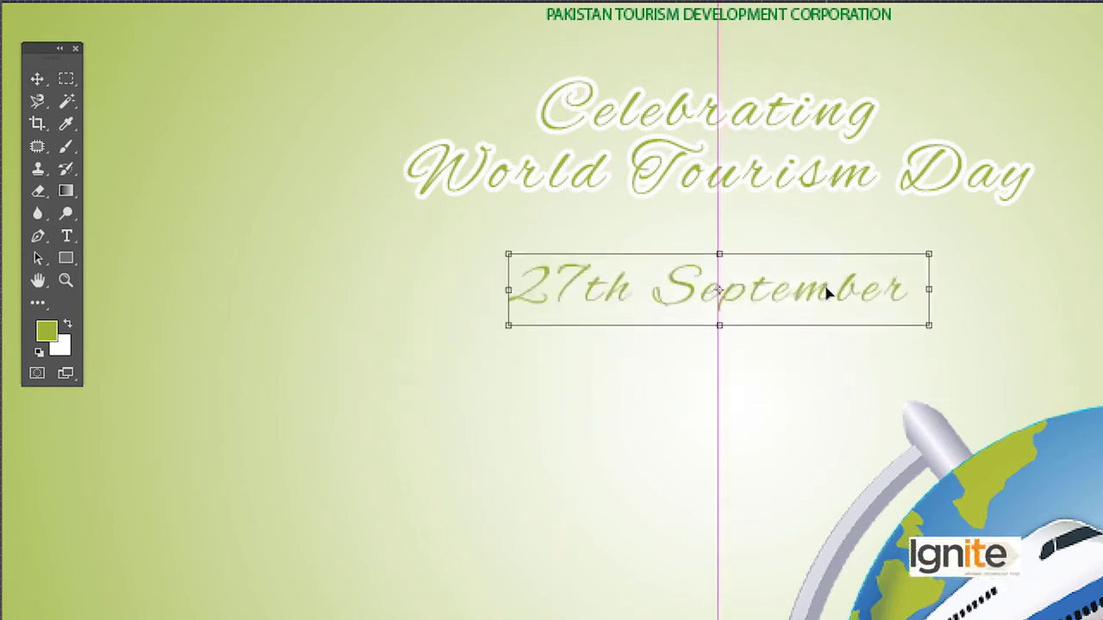
key("Return")
- Change the font of the "27th September" text to Agency FB Bold
left_click(790, 297)
key("ctrl+a")
left_click(156, 36)
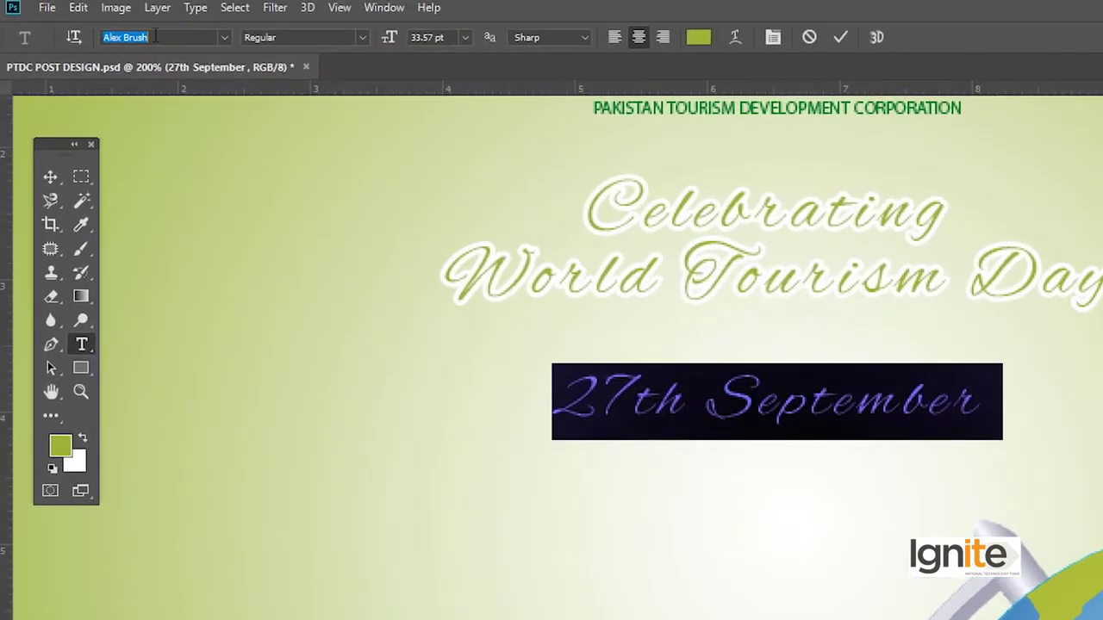
type("agency")
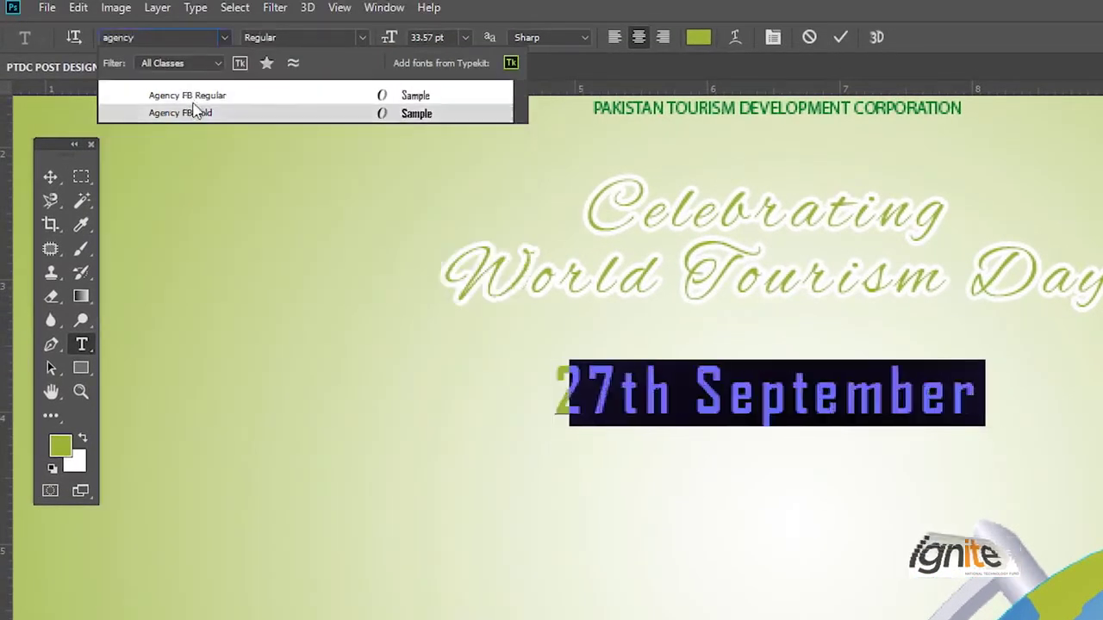
left_click(195, 113)
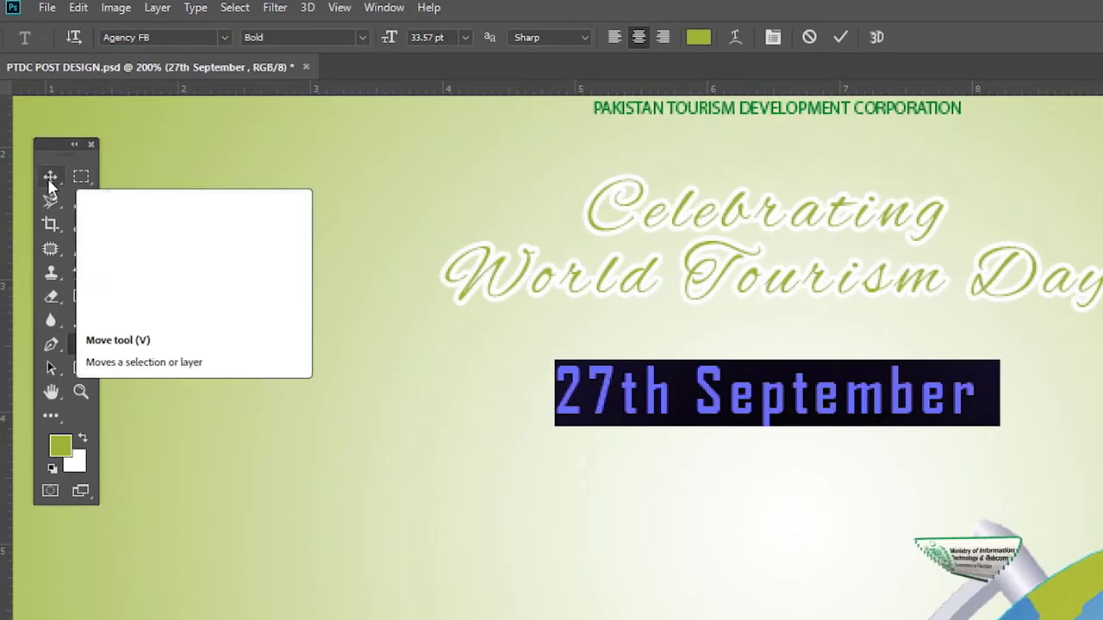
left_click(50, 178)
- Scale the "27th September" text up to about 124% around its center
key("z")
left_click(745, 411)
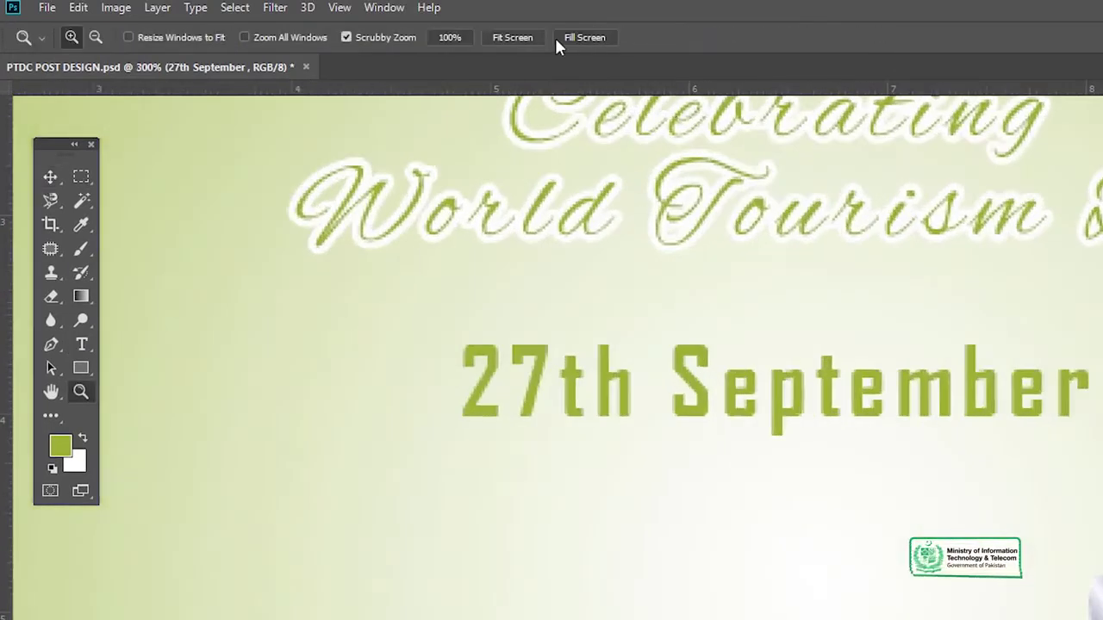
left_click(515, 37)
key("v")
key("ctrl+t")
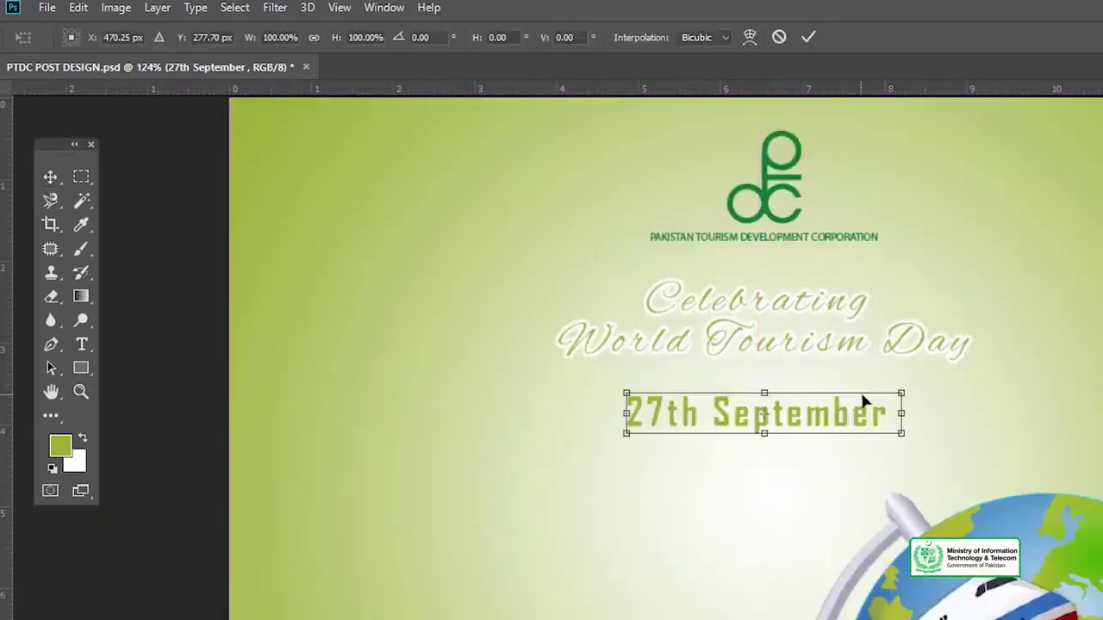
left_click_drag(898, 397, 931, 390)
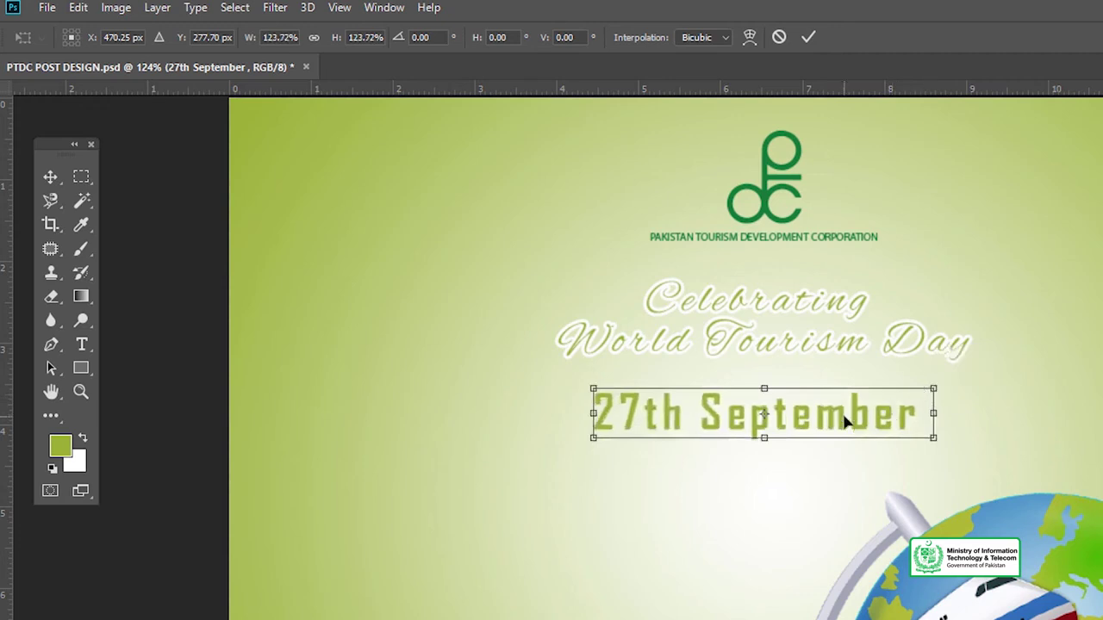
key("Return")
- Enlarge the "Celebrating World Tourism Day" headline around its center so it spans wider than the date line
left_click(834, 303)
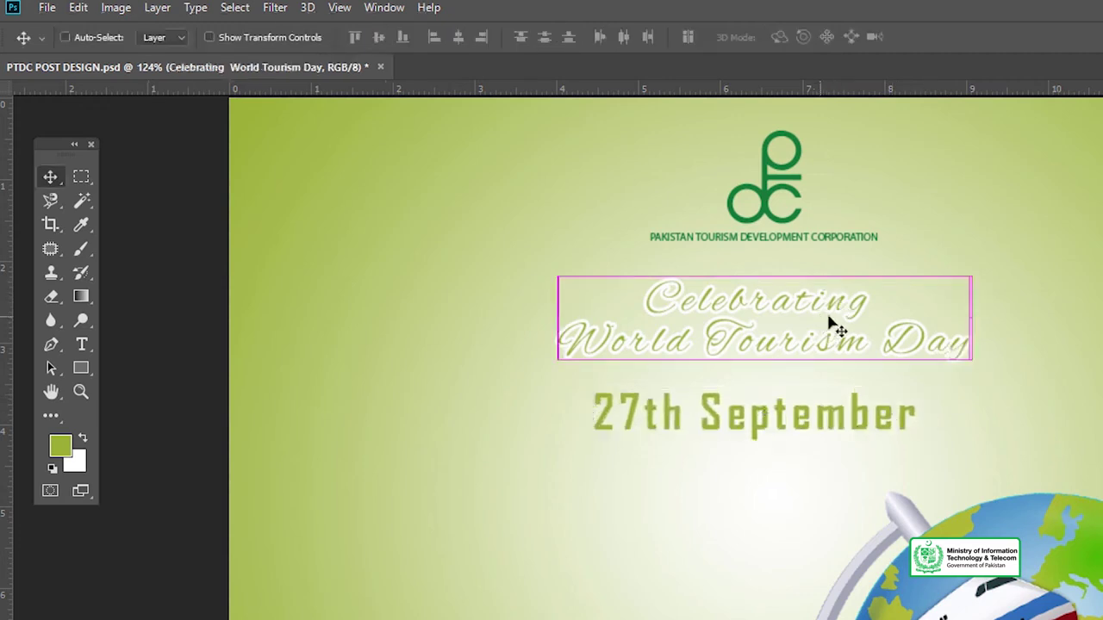
key("ctrl+t")
left_click_drag(985, 269, 1034, 256)
key("Return")
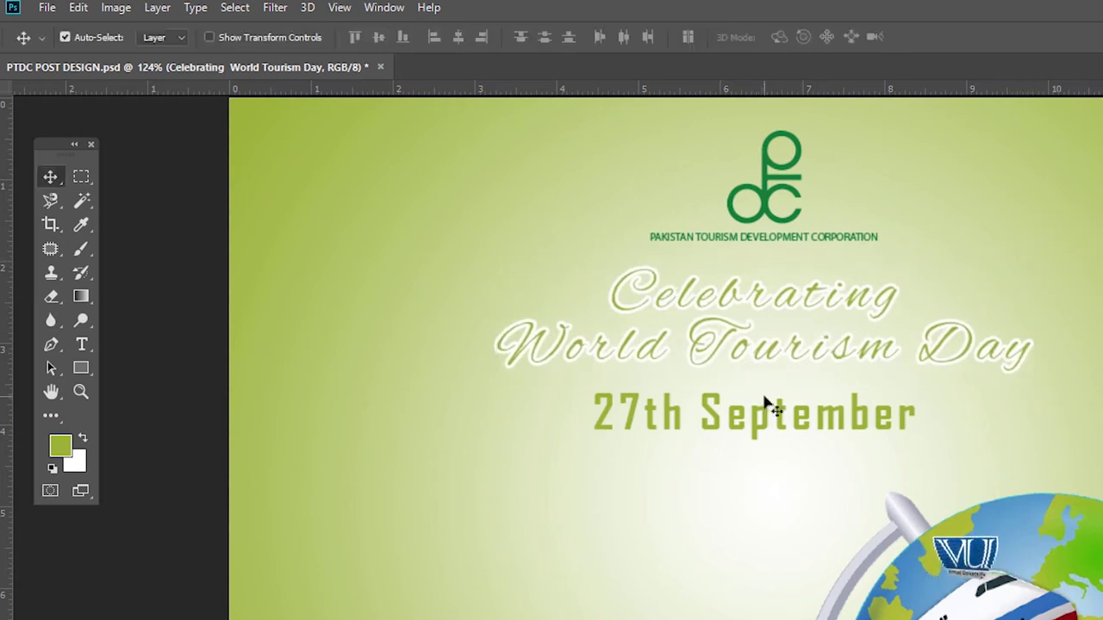
- Shift the "27th September" text slightly down from the headline and enlarge it a little
key("alt+space")
left_click(734, 420, "alt")
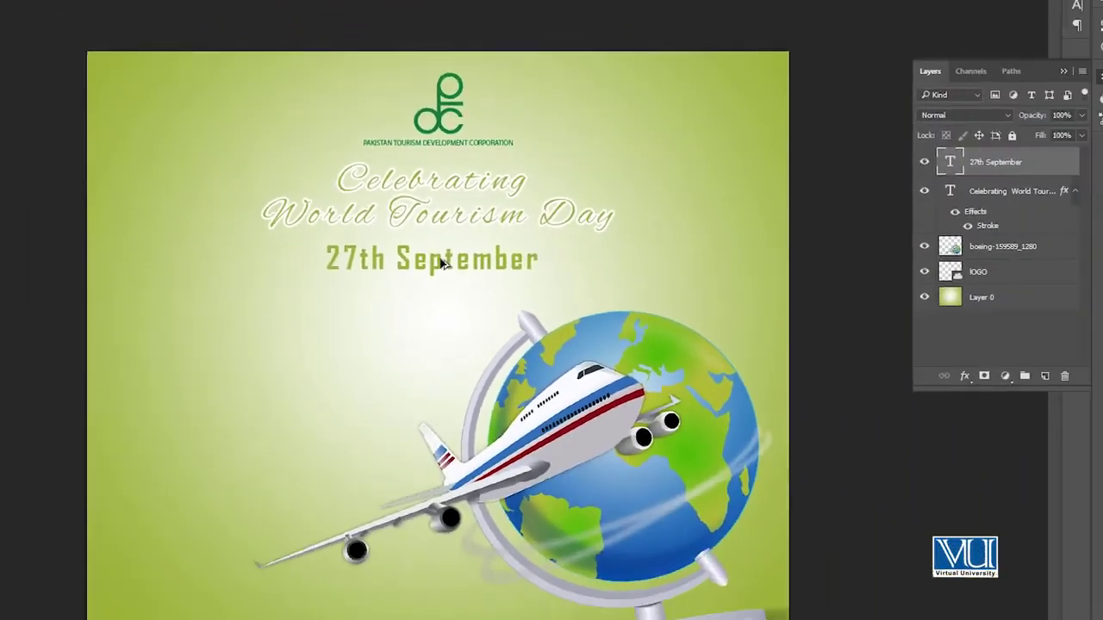
key("ctrl+t")
left_click_drag(444, 261, 445, 266)
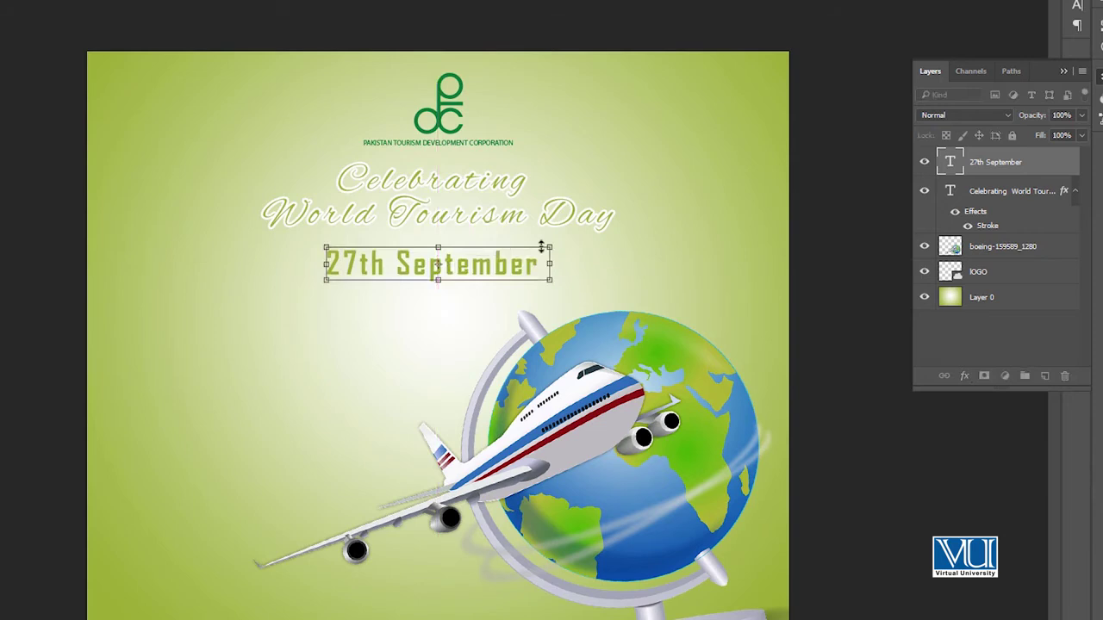
left_click_drag(555, 246, 558, 246)
key("Return")
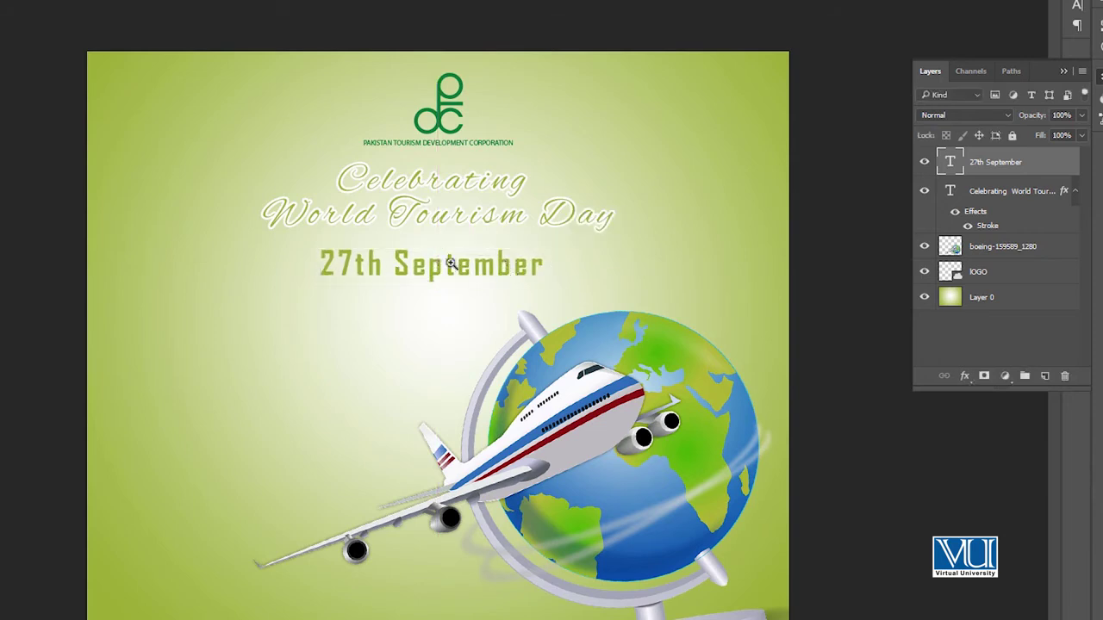
- Align the "27th September" text to the headline's horizontal center
scroll(451, 264, "up", 2)
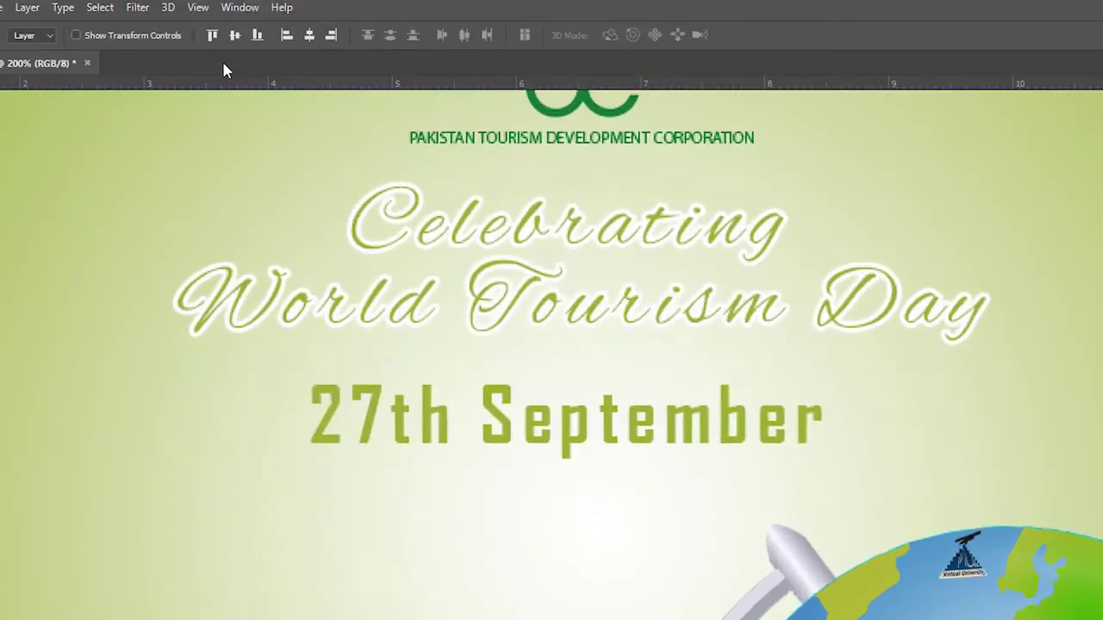
left_click(308, 36)
key("alt+space")
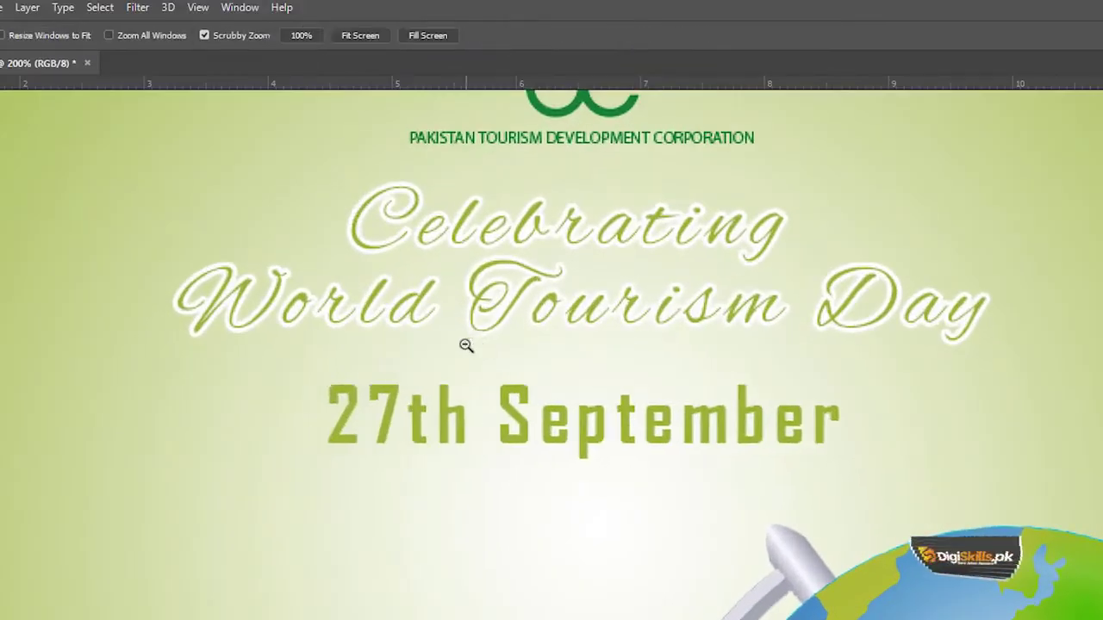
left_click(465, 345, "alt")
key("z")
left_click(593, 431)
key("v")
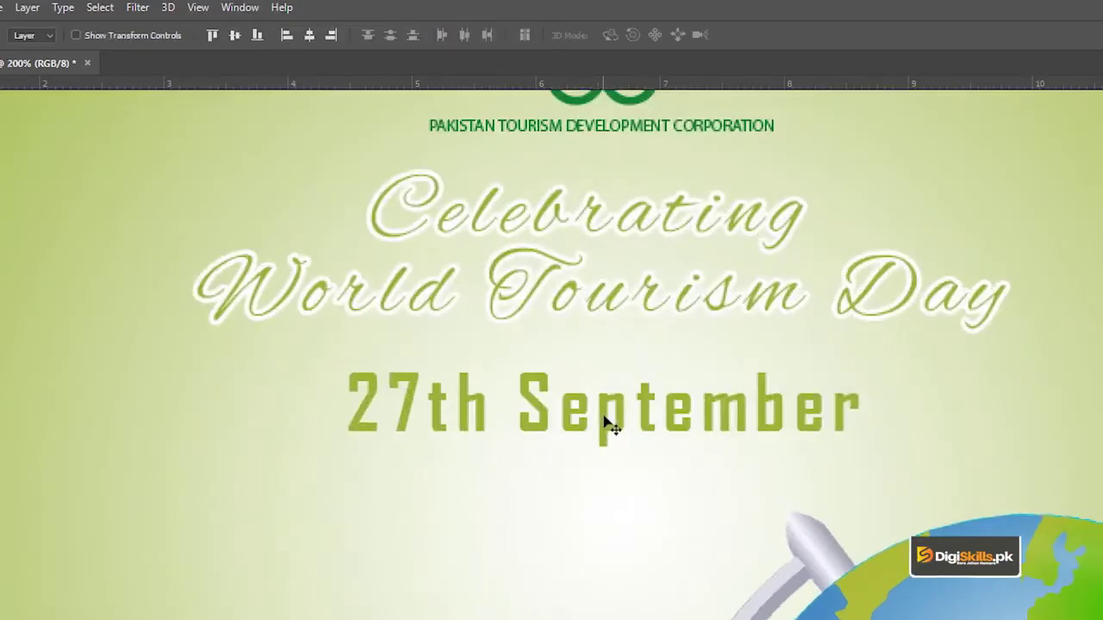
- Copy the headline's layer style with its white stroke and paste it onto the "27th September" layer
left_click(606, 418)
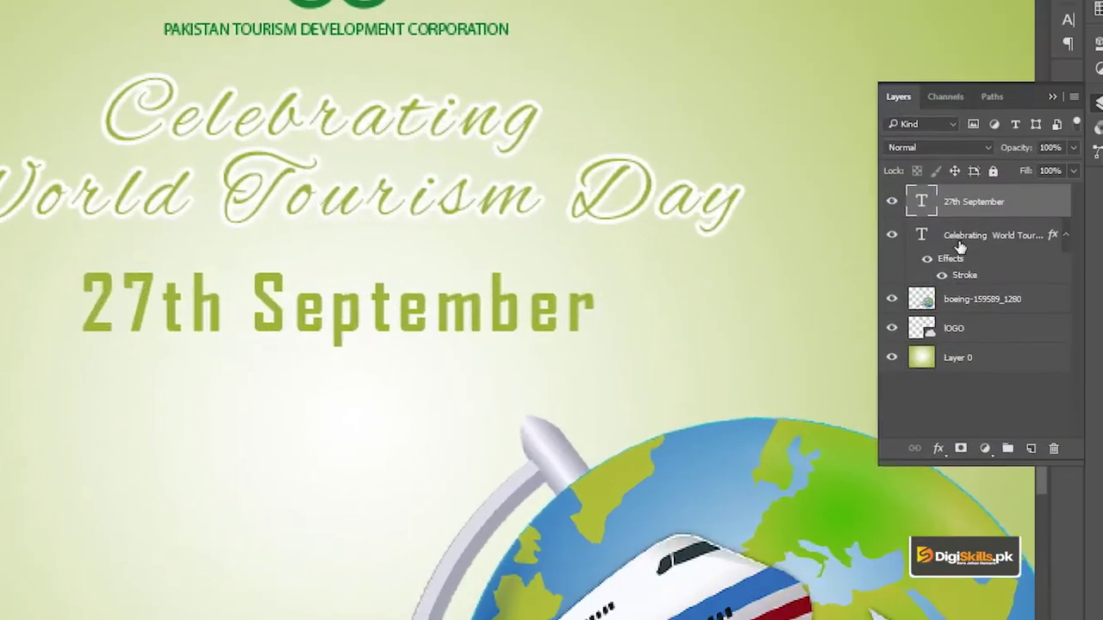
right_click(960, 245)
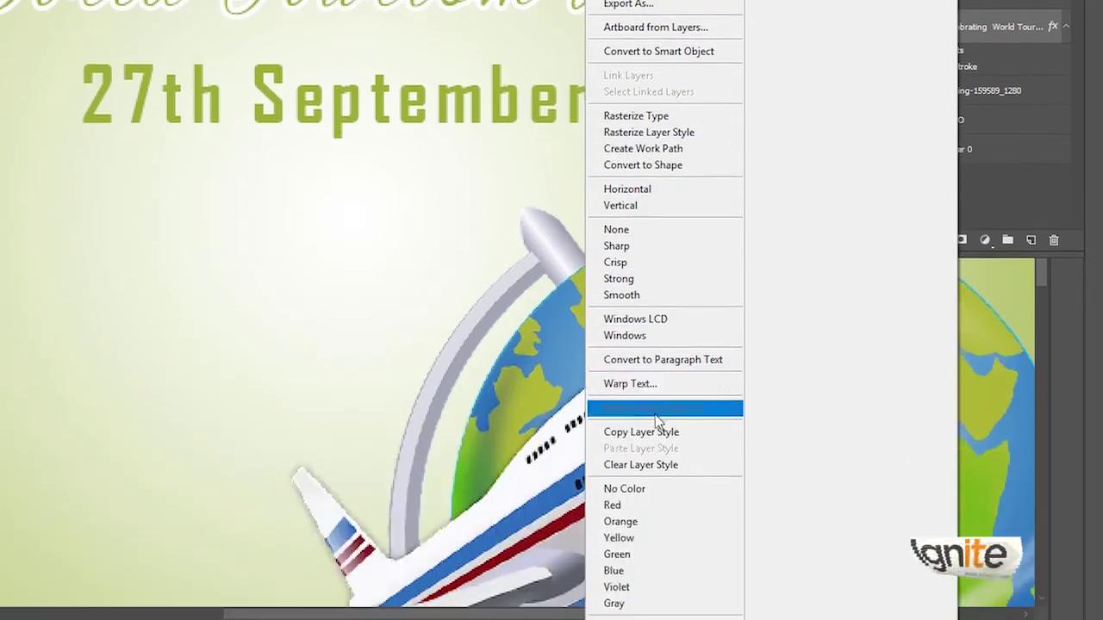
left_click(649, 432)
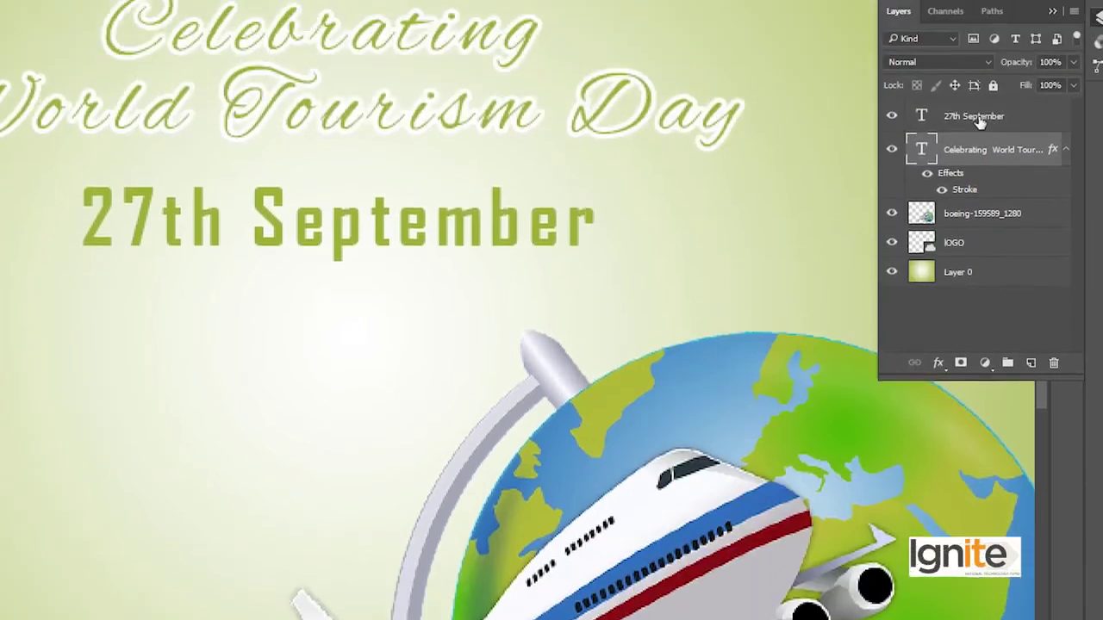
right_click(980, 122)
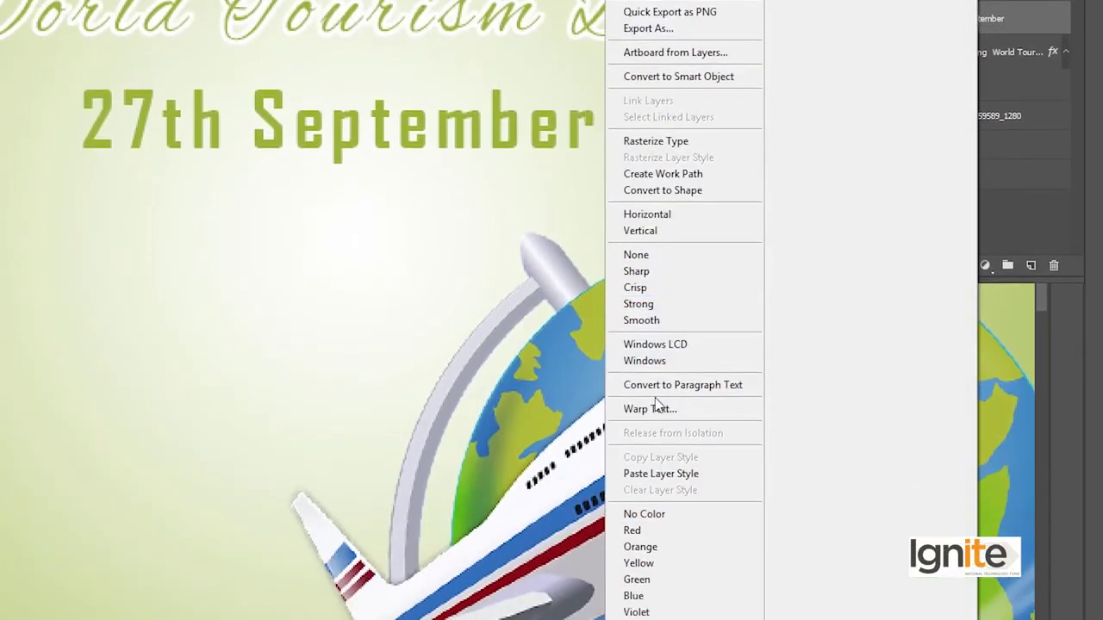
left_click(689, 478)
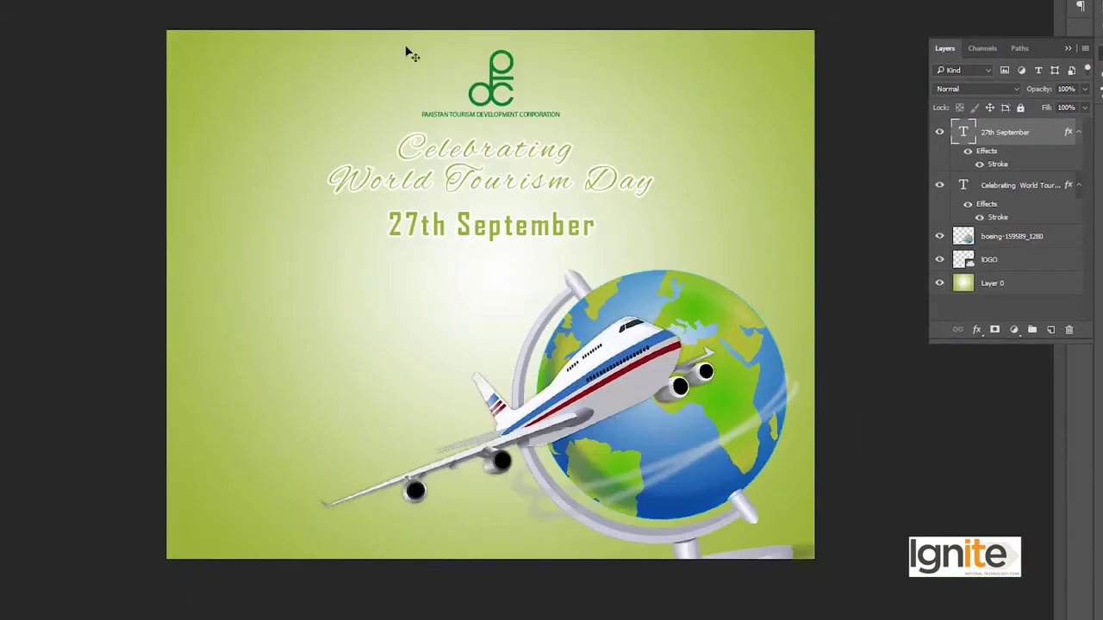
- Scale the outlined "27th September" text up slightly around its center
key("ctrl+plus")
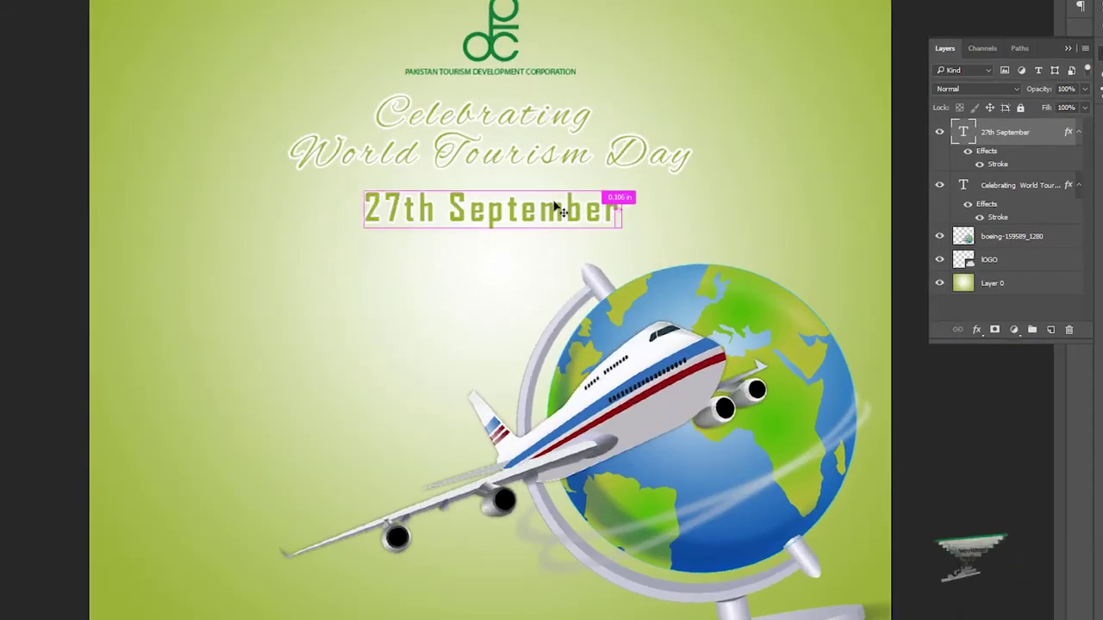
key("ctrl+t")
left_click_drag(621, 192, 639, 187)
key("Return")
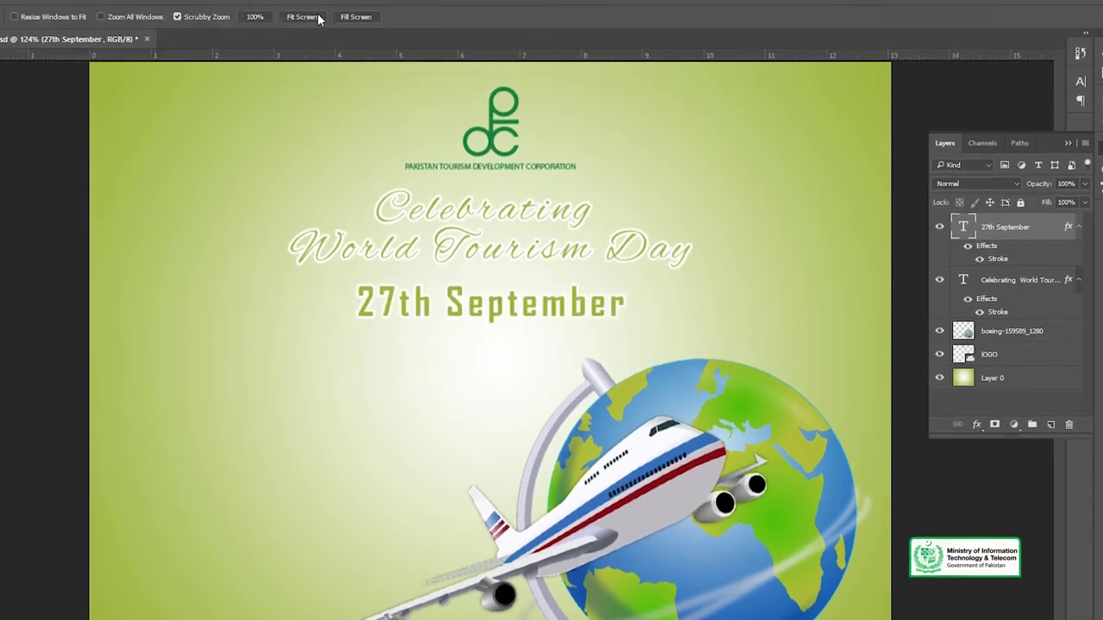
- Nudge the PTDC logo up in eight small steps to widen the gap above the headline
mouse_move(499, 217)
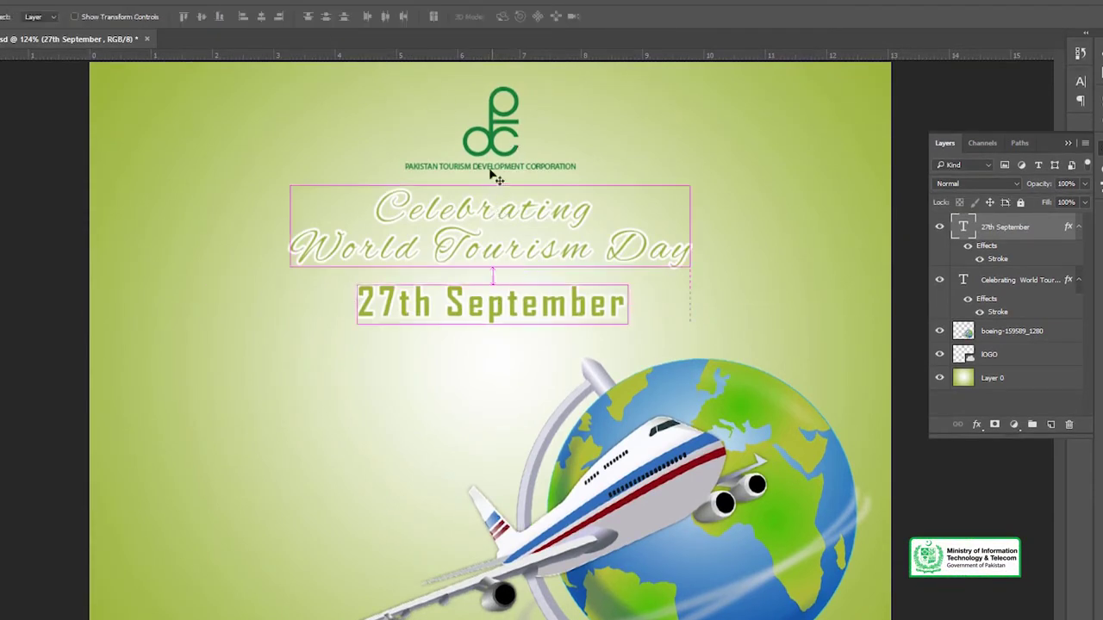
left_click(493, 136)
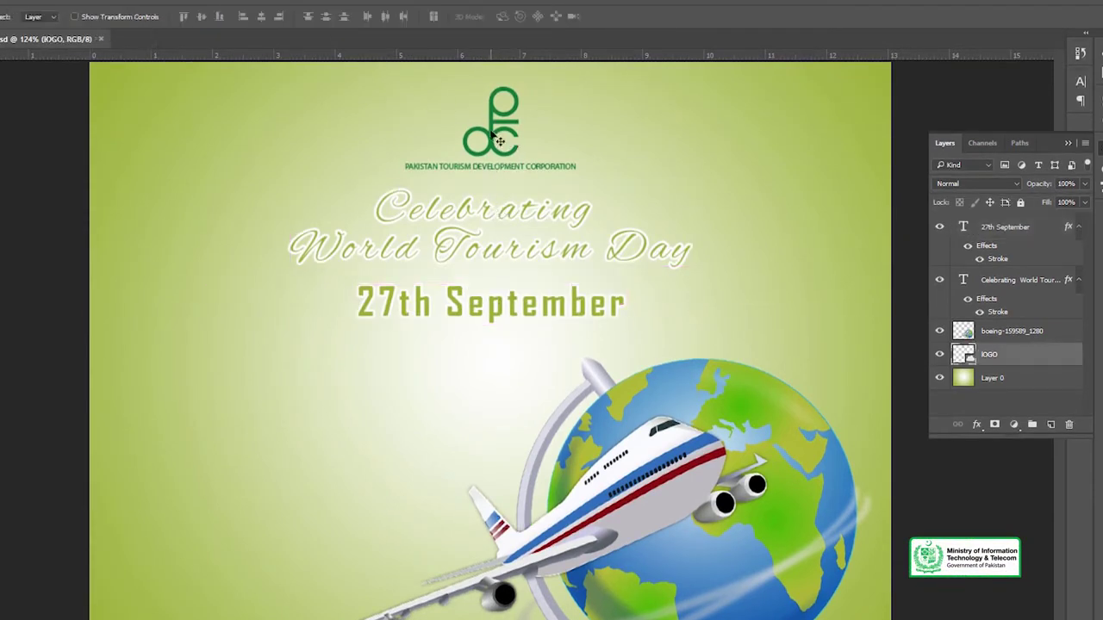
key("Up")
key("Up")
key("Up")
key("Up")
key("Up")
key("Up")
key("Up")
key("Up")
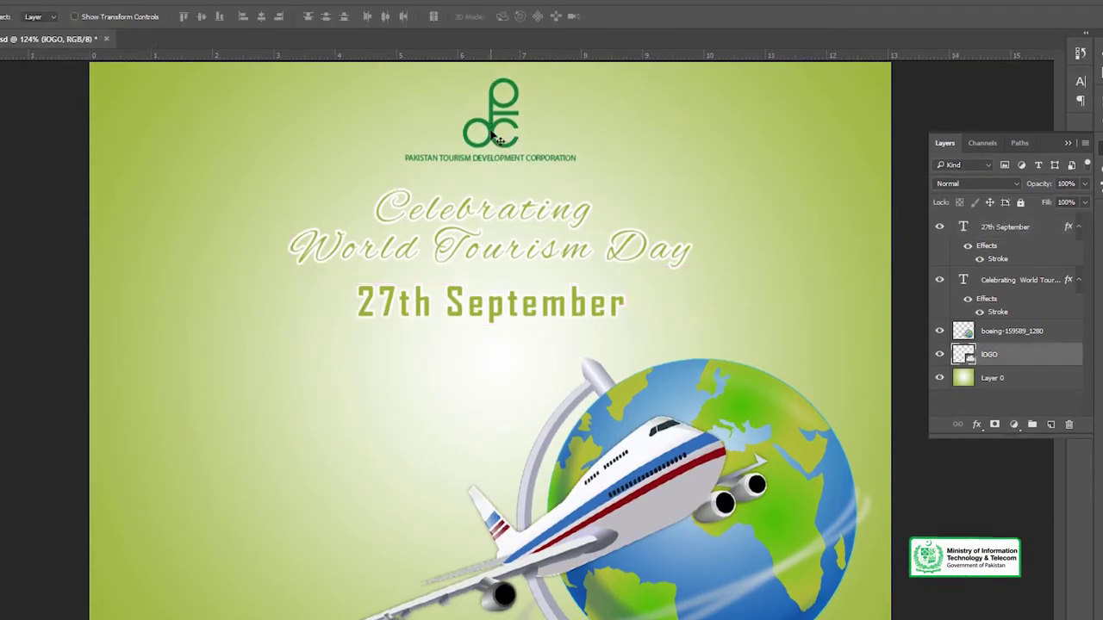
- Place the circular skyline image cincinnati-1781540_1920 into the post above the LOGO layer
key("z")
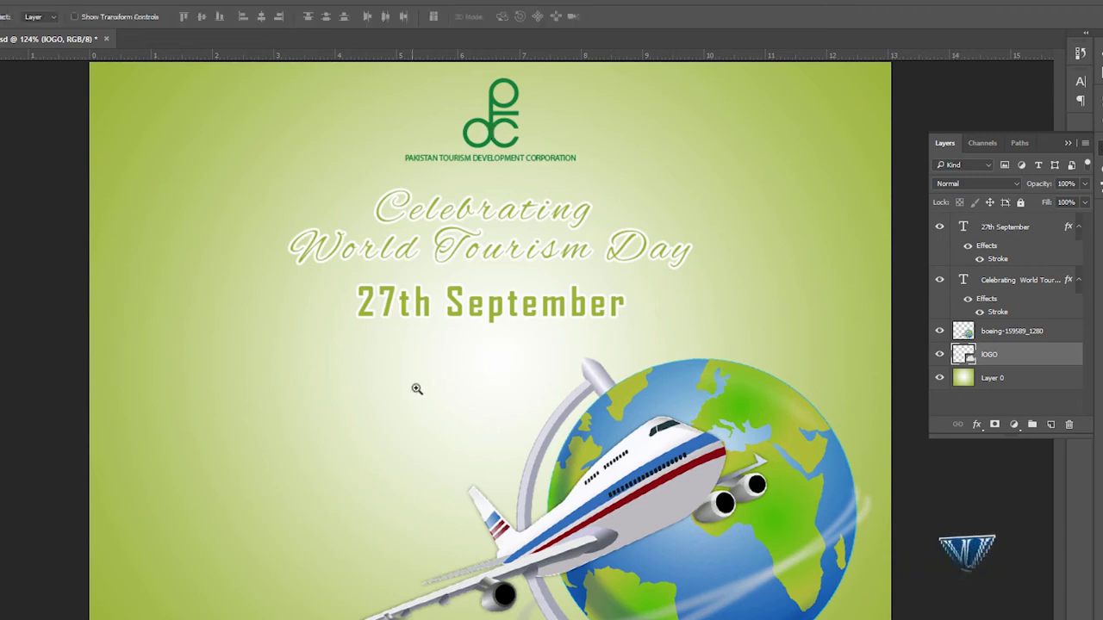
left_click(483, 402, "alt")
key("v")
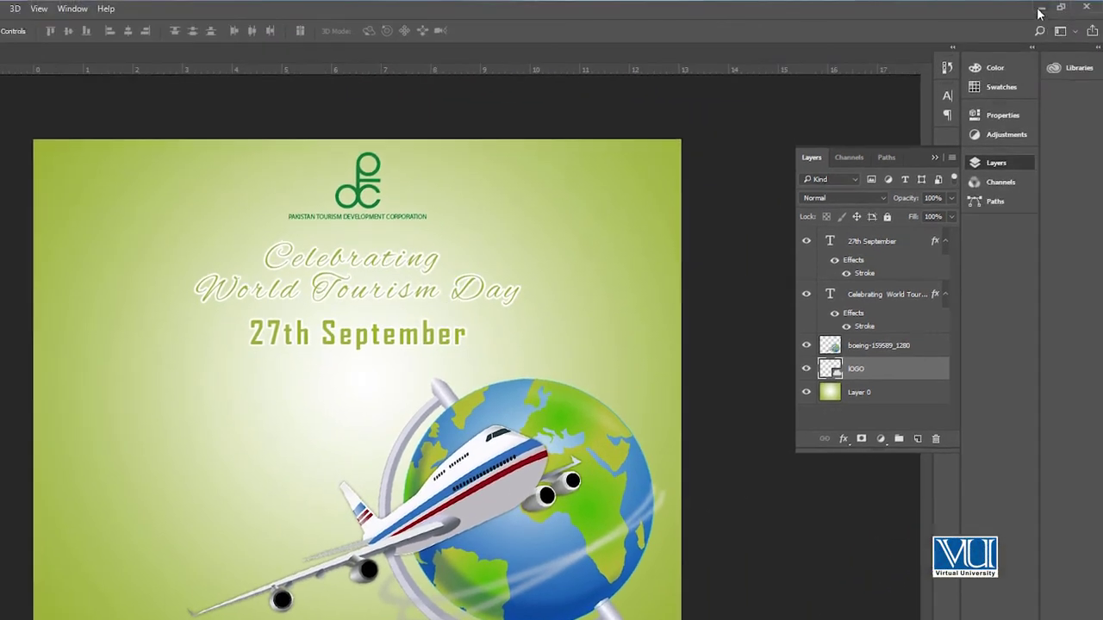
left_click(1040, 12)
left_click_drag(232, 95, 230, 387)
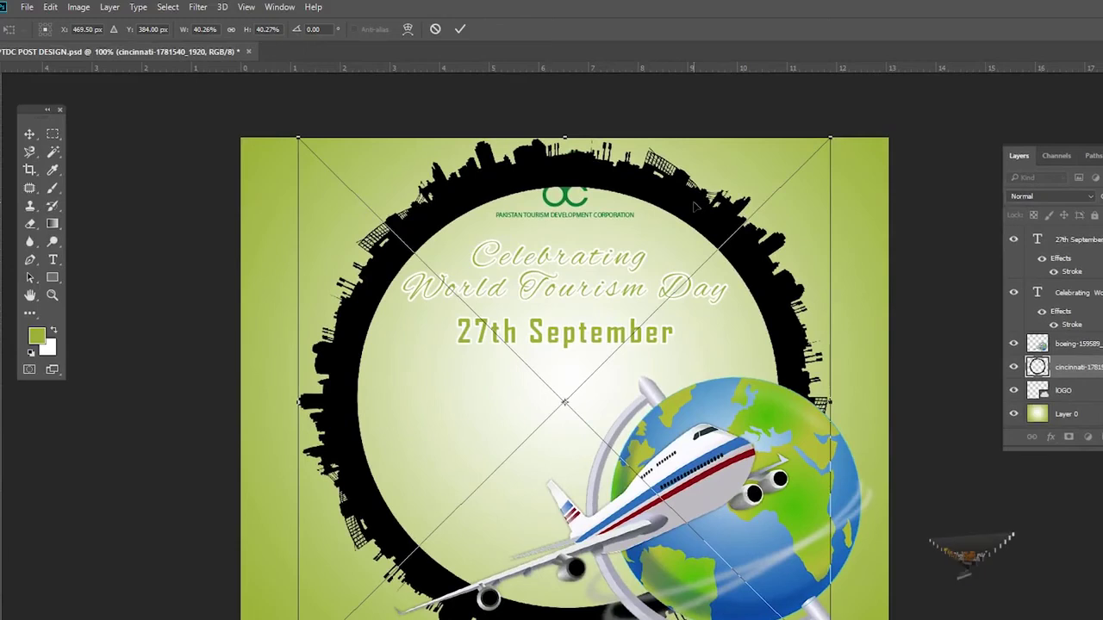
key("Return")
- Enlarge the circular skyline image to about 11.5 in around its center and adjust its position on the canvas
key("ctrl")
key("ctrl+t")
left_click_drag(833, 136, 873, 132)
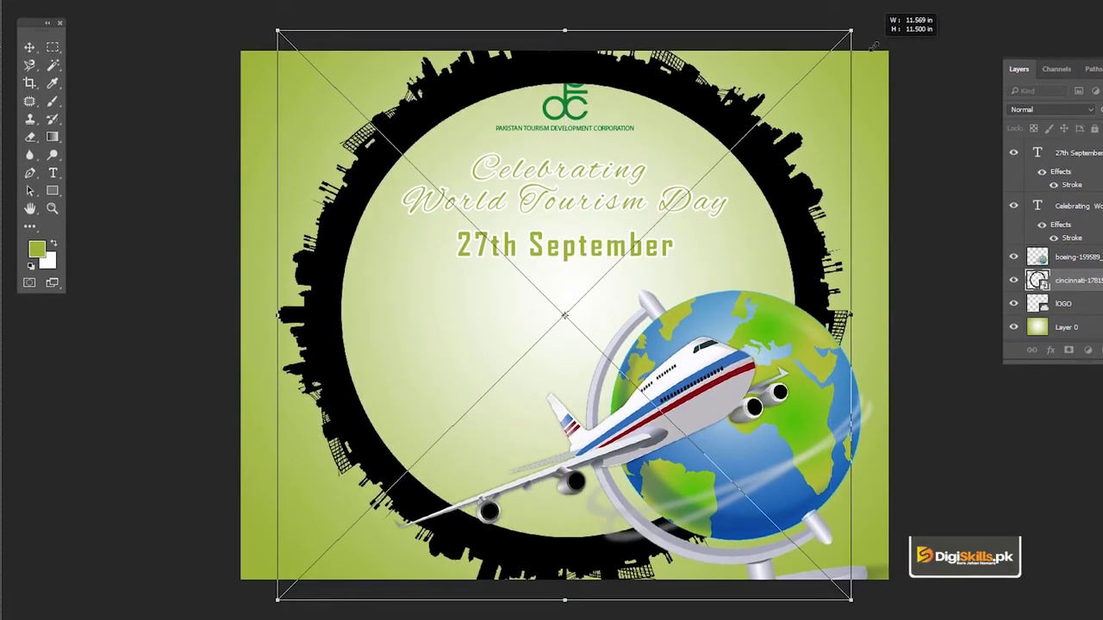
left_click_drag(698, 107, 696, 110)
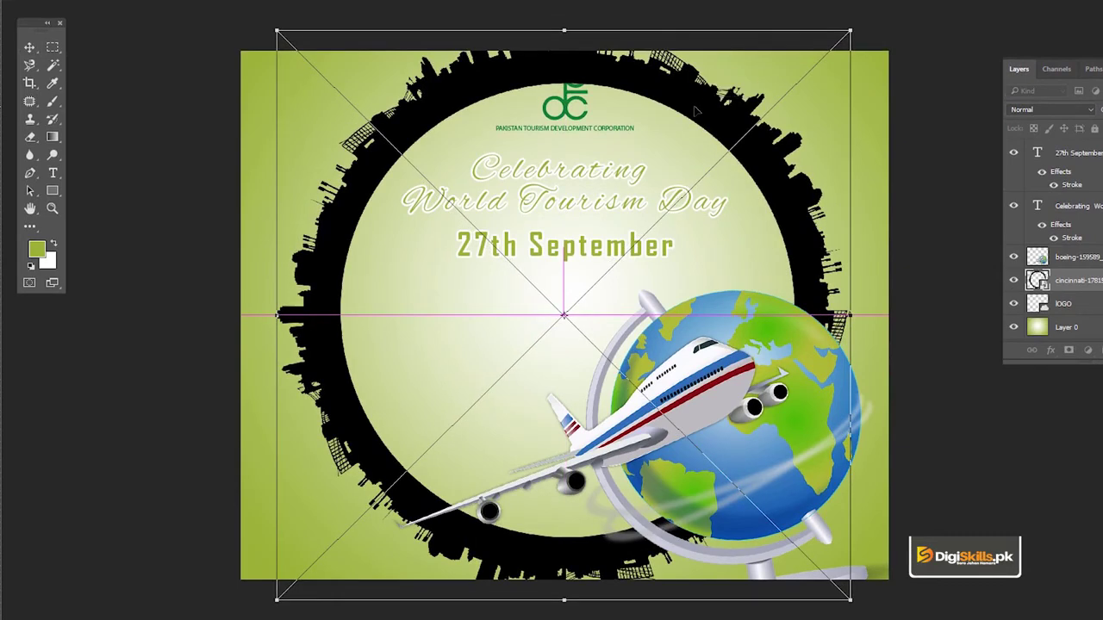
key("Return")
- Center the skyline ring horizontally on the canvas and move its layer below the LOGO layer
key("ctrl+a")
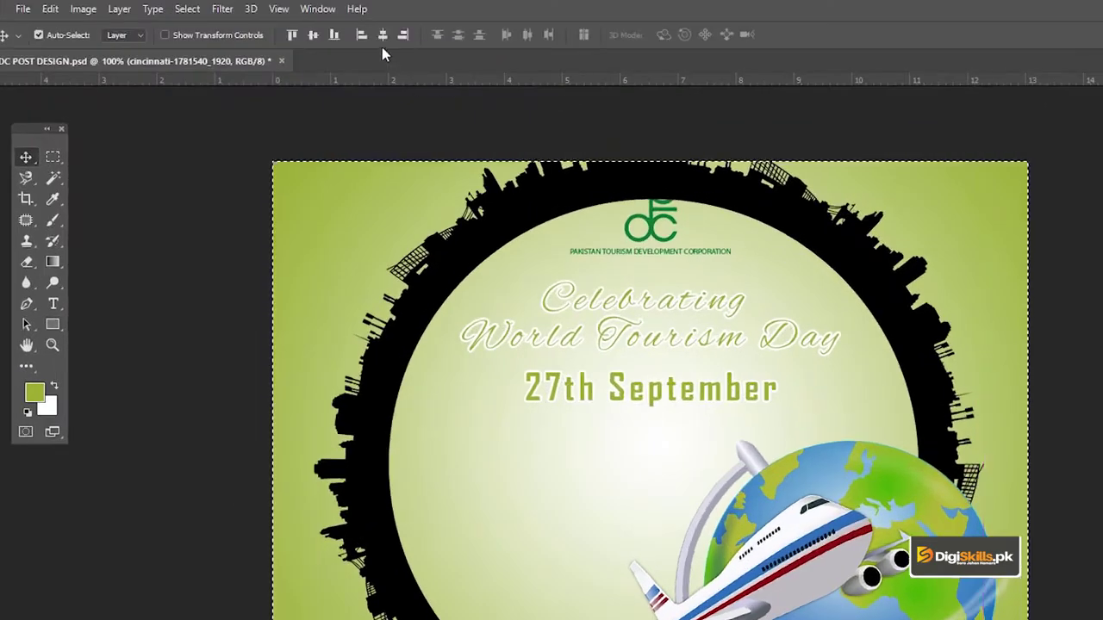
left_click(382, 35)
key("ctrl+d")
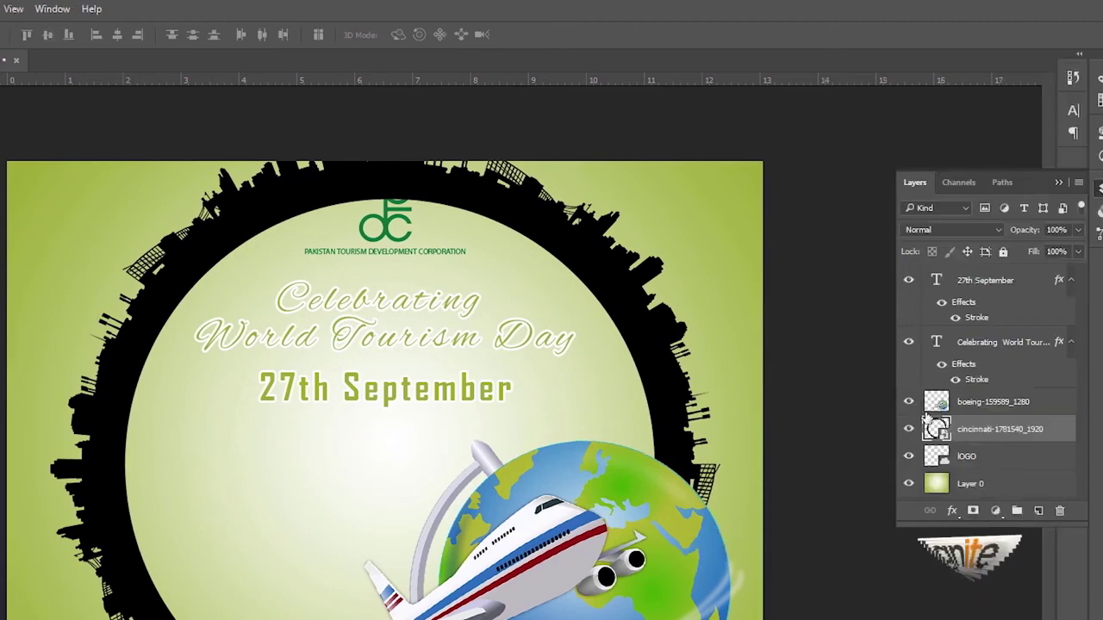
left_click_drag(991, 429, 982, 480)
left_click_drag(983, 473, 983, 472)
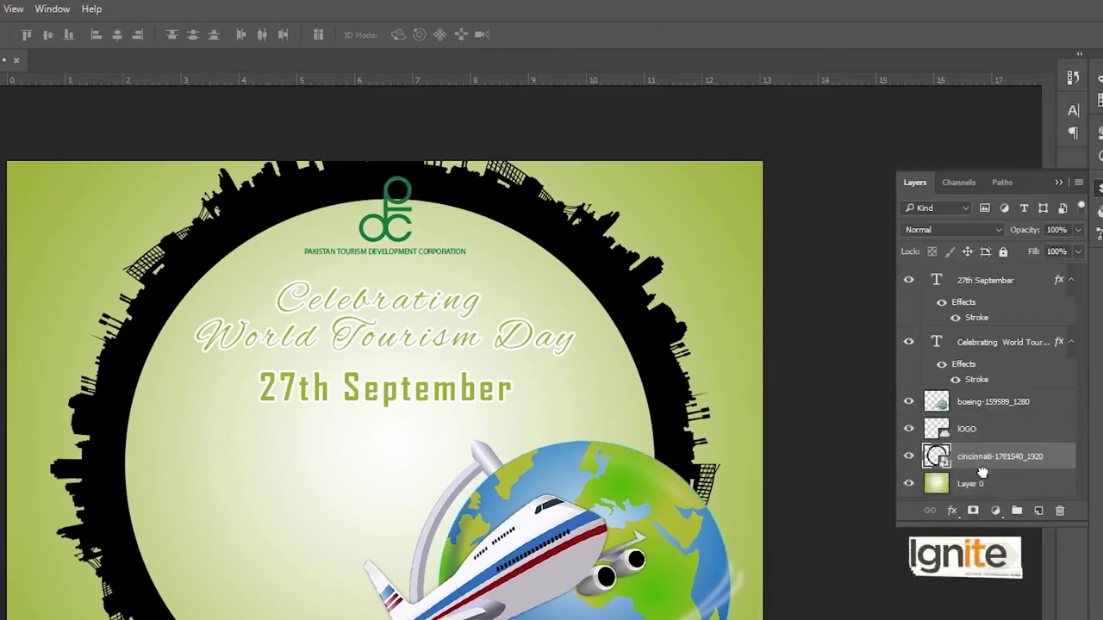
- Rasterize the skyline ring layer cincinnati-1781540_1920 and lock its transparent pixels
key("z")
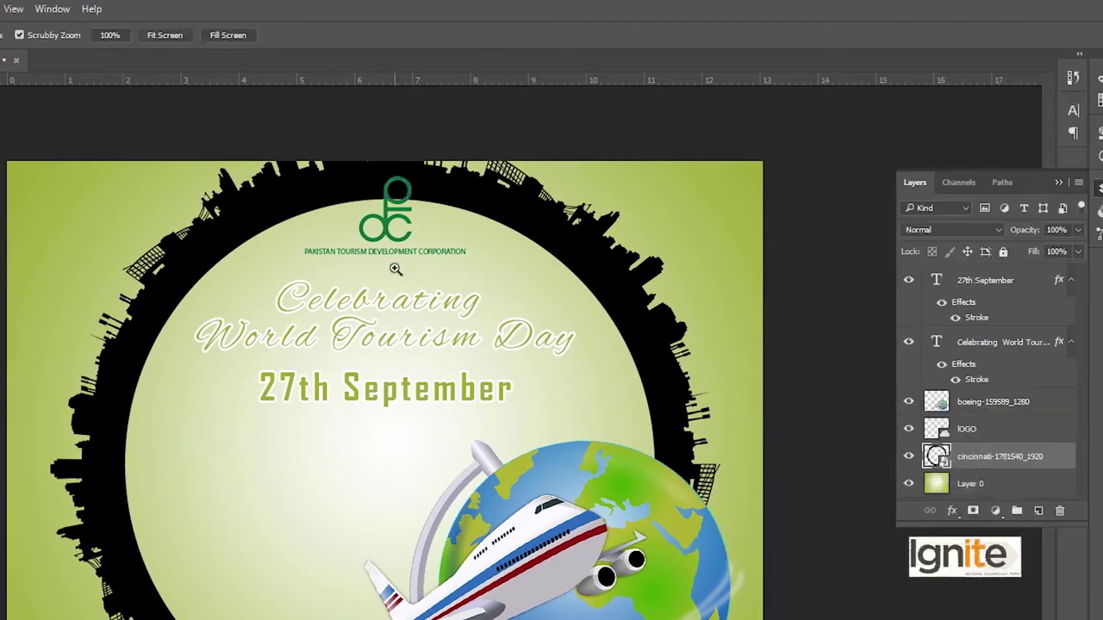
key("v")
right_click(1004, 466)
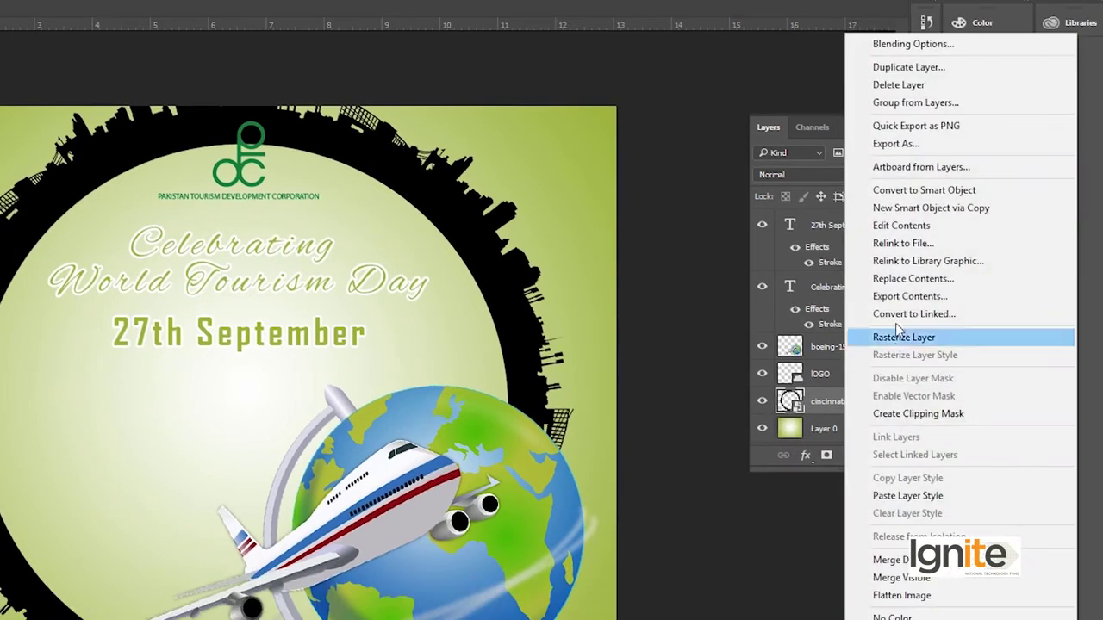
left_click(1043, 392)
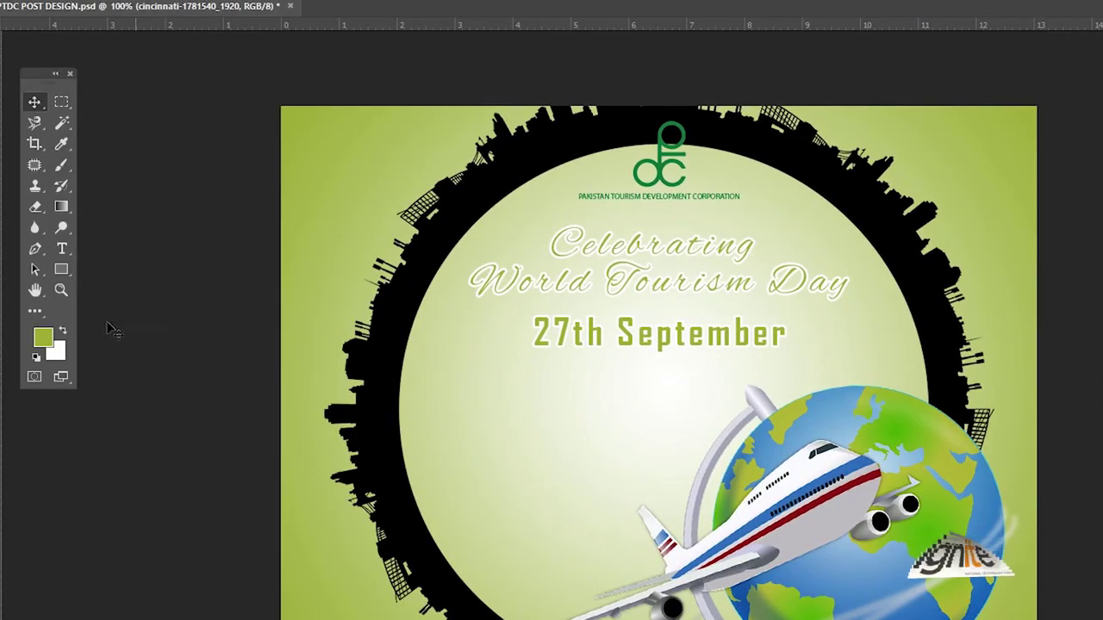
- Set the foreground color to grey #626262 and fill the skyline ring with it
left_click(50, 341)
left_click_drag(676, 284, 638, 266)
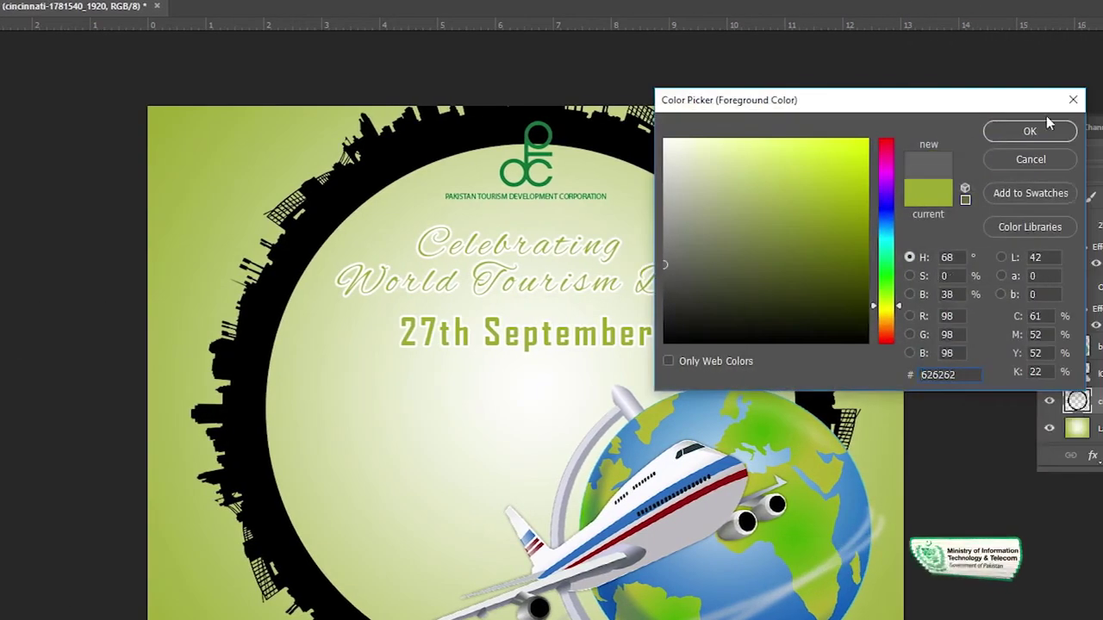
left_click(1026, 135)
key("alt+BackSpace")
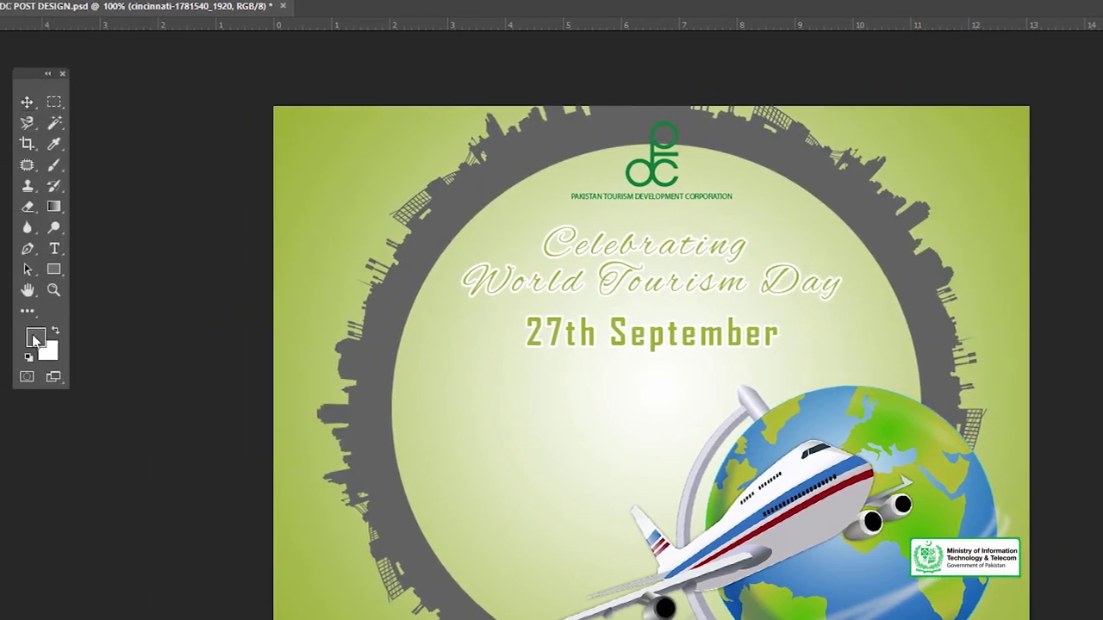
- Change the foreground color to dark grey #3b3b3b and refill the skyline ring with it
left_click(34, 337)
left_click_drag(822, 305, 770, 300)
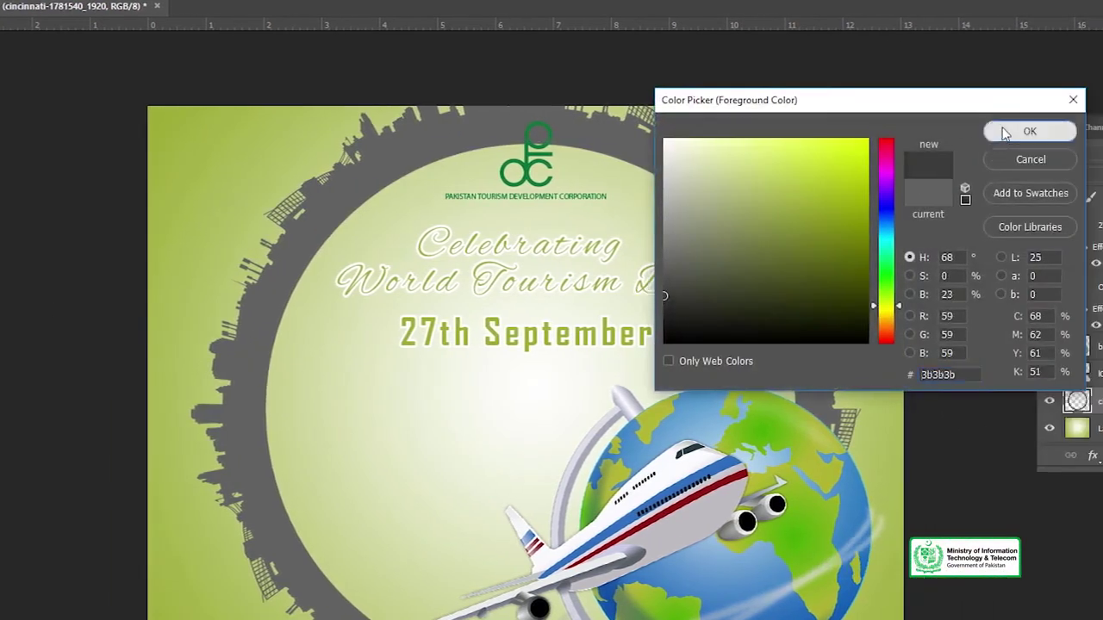
left_click(1005, 132)
key("alt+BackSpace")
- Add a new layer beneath the LOGO layer and fill a rectangle of about 3.8 by 1.9 in around the logo with white
left_click_drag(525, 180, 549, 226)
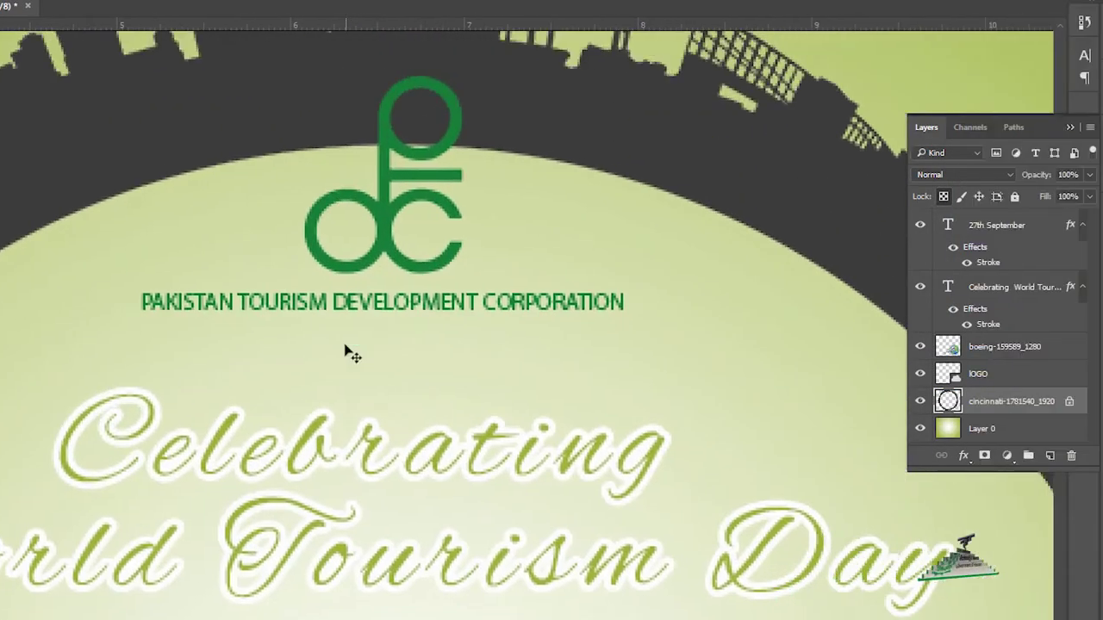
scroll(352, 353, "down", 1)
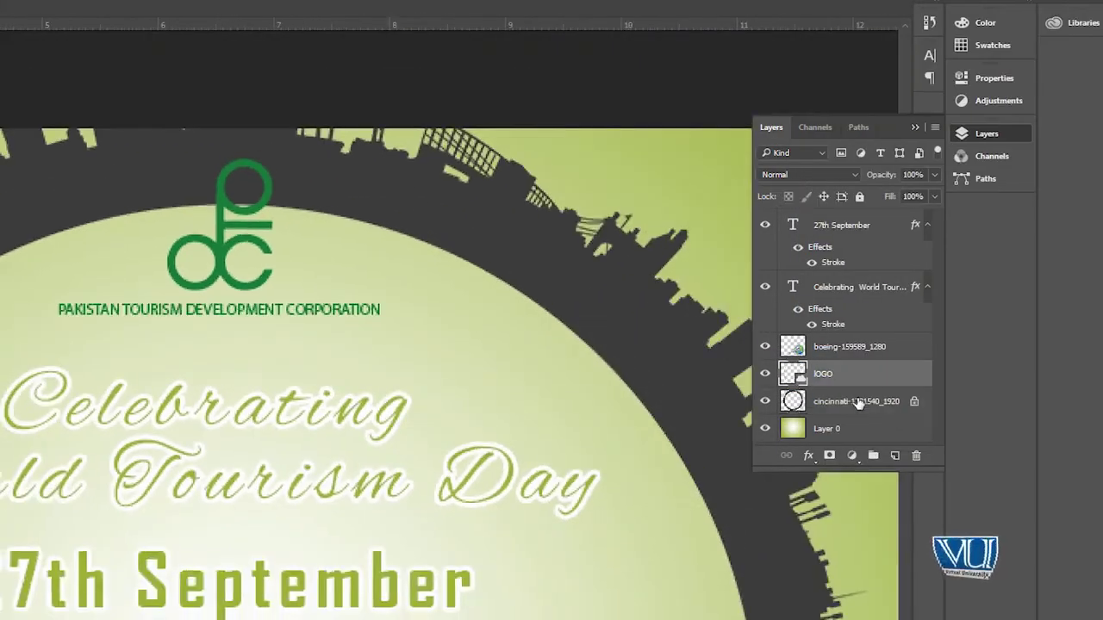
left_click(894, 455)
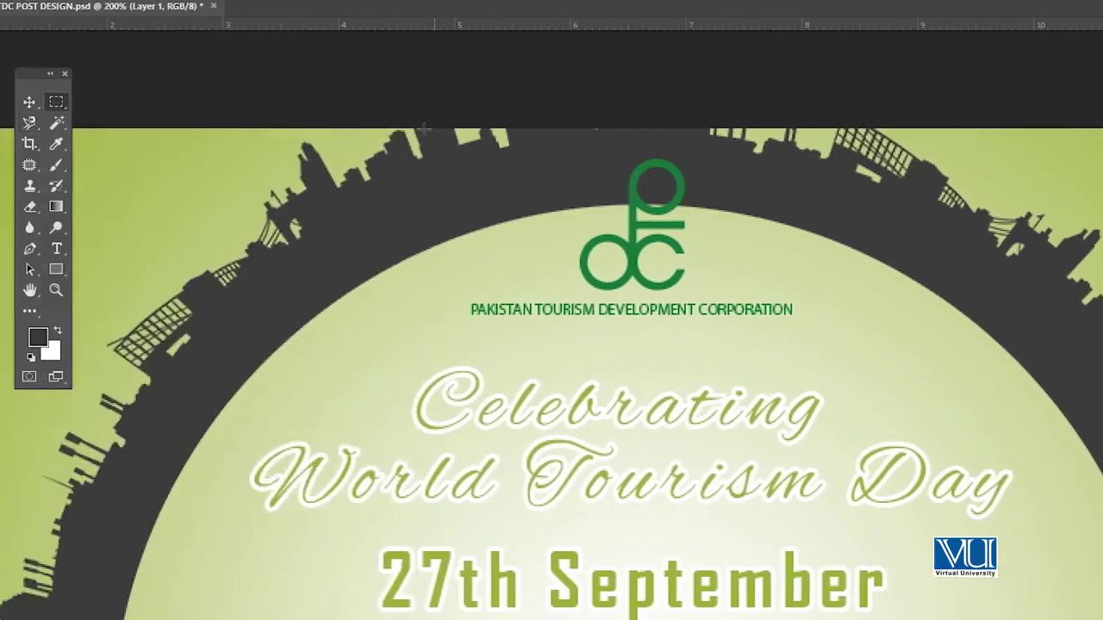
left_click_drag(419, 123, 855, 343)
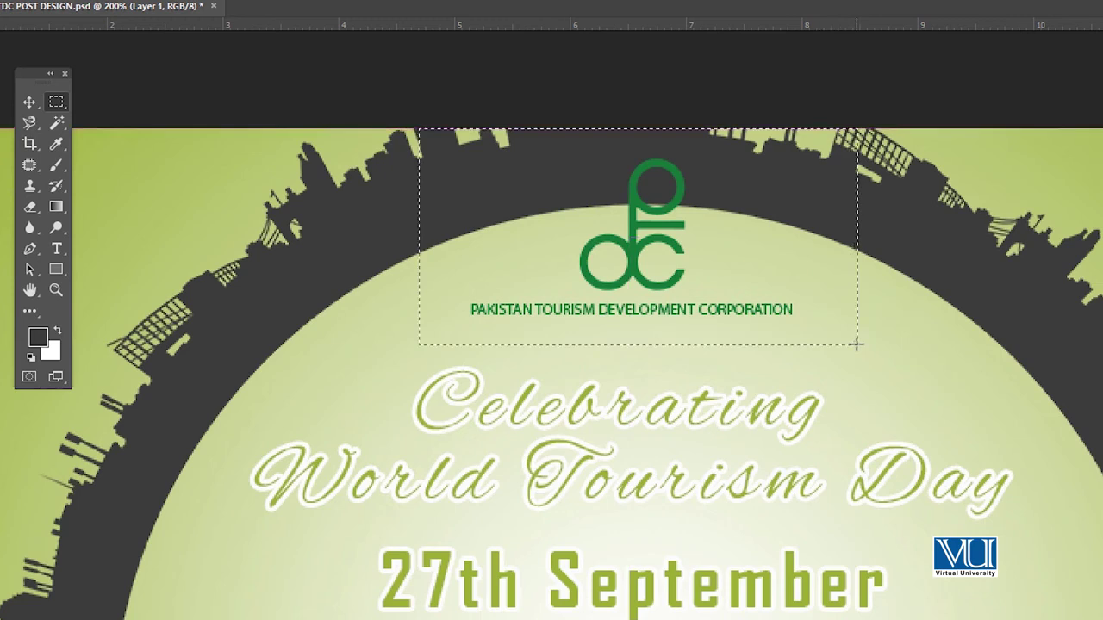
key("v")
key("x")
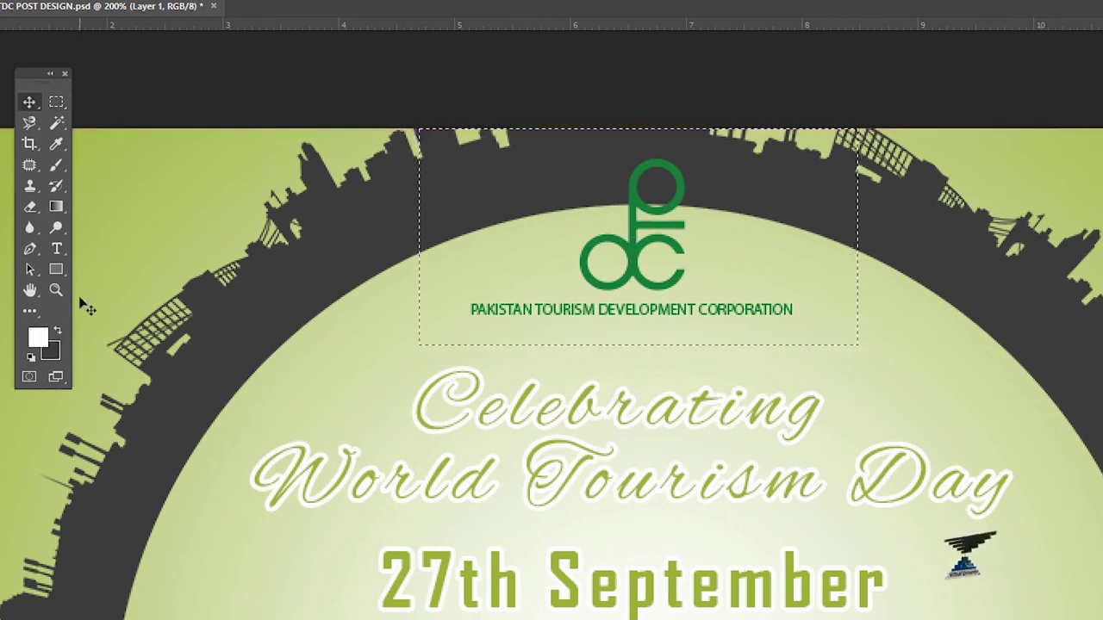
key("alt+BackSpace")
key("ctrl+d")
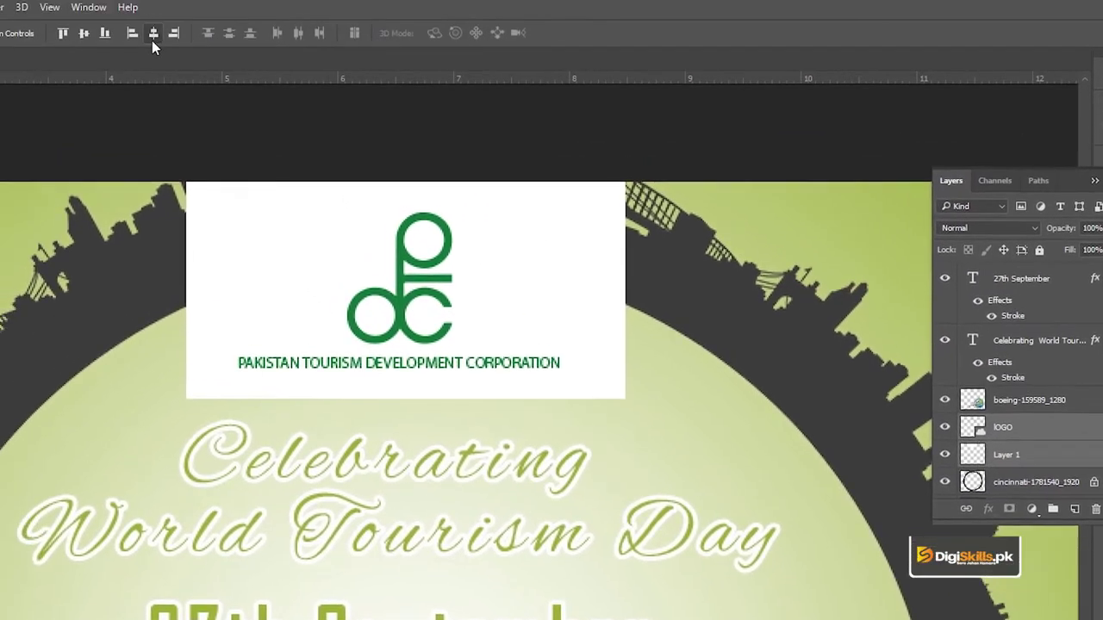
- Center the PTDC logo horizontally on the white rectangle and group the two layers
left_click(153, 38)
key("ctrl+g")
- Center the group holding the logo and its white rectangle horizontally on the canvas, leaving nothing selected
key("z")
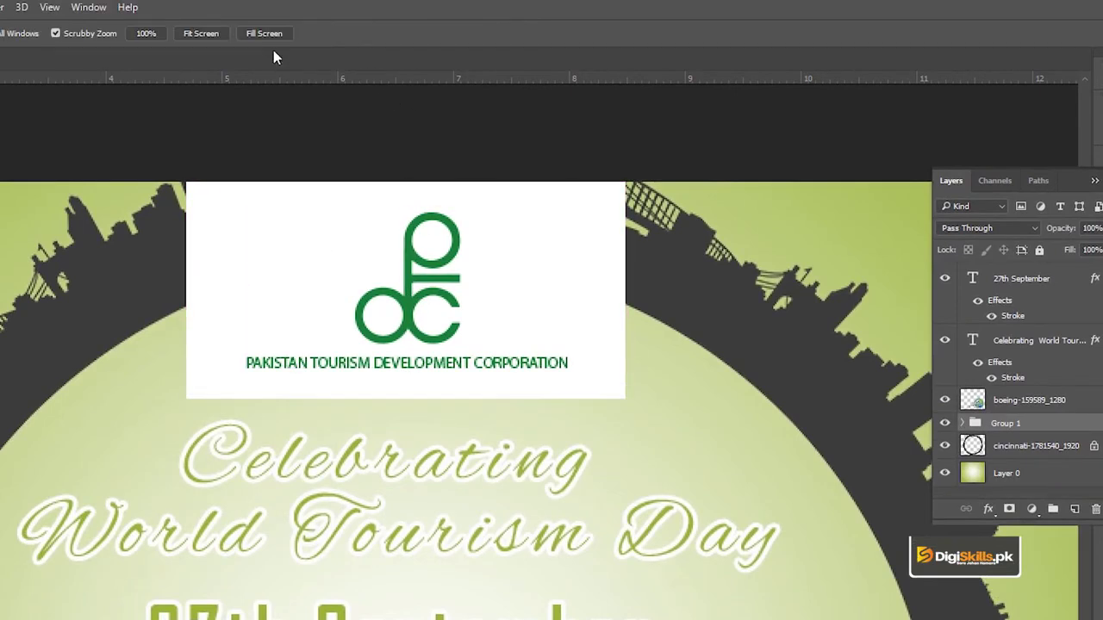
left_click(192, 32)
key("v")
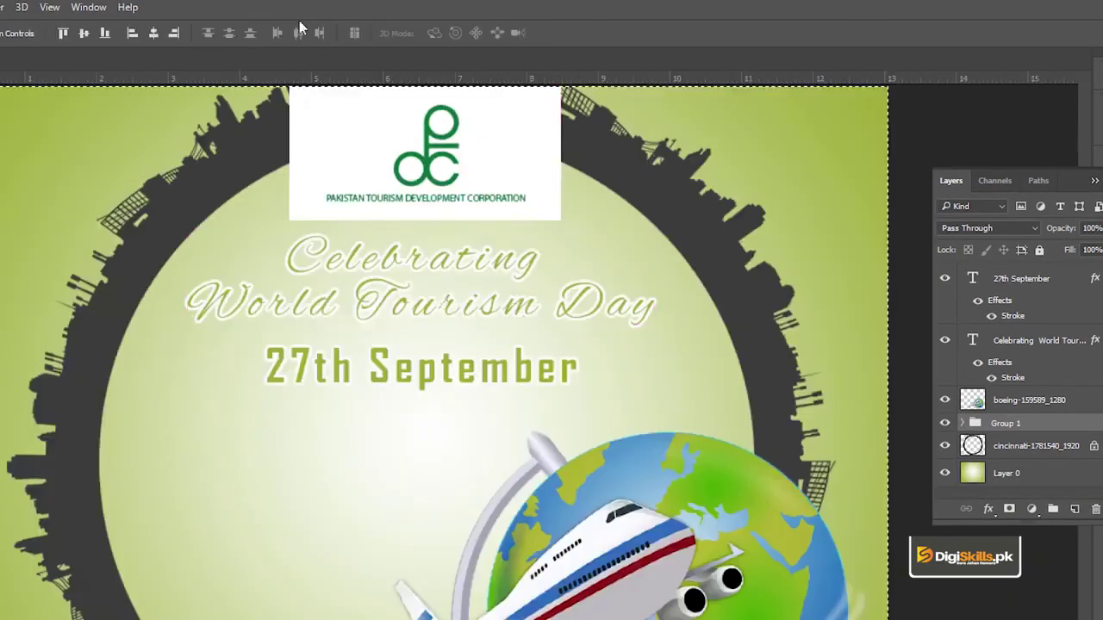
left_click(153, 33)
key("ctrl+d")
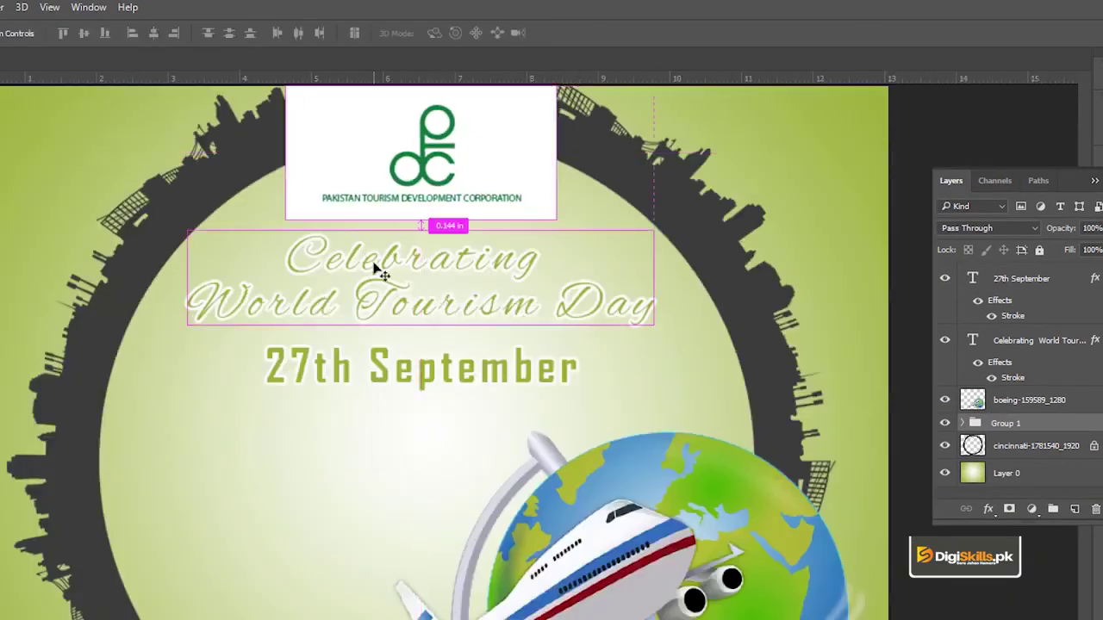